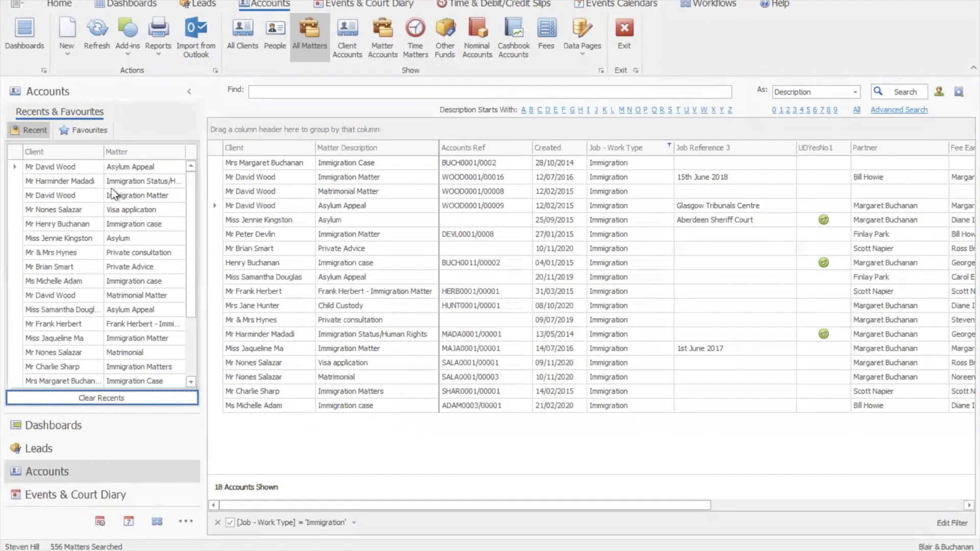
Step: Add the Asylum Appeal and Matrimonial Matter created 12/02/2015 to the favourites, and collapse the navigation pane
{"action": "left_click_drag", "start_coordinate": [193, 173], "coordinate": [112, 152]}
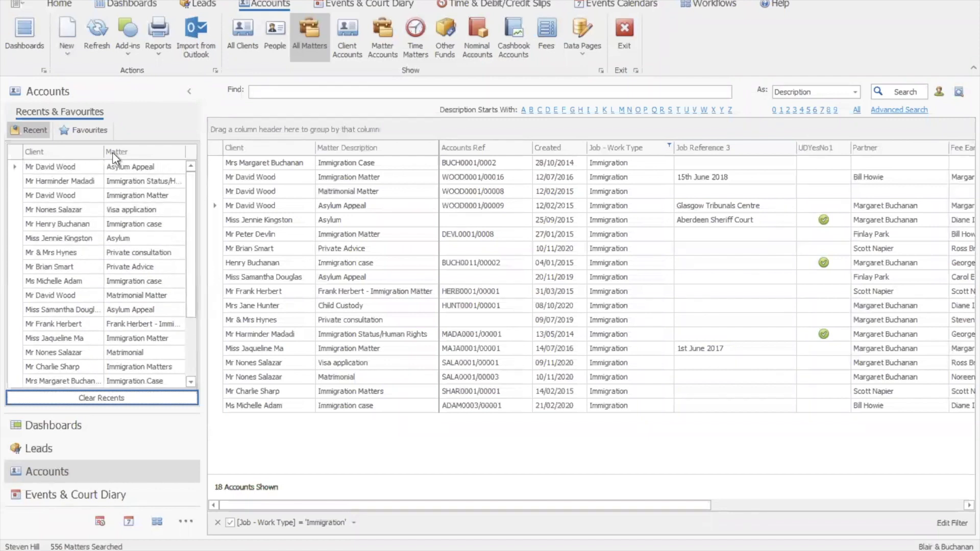
{"action": "left_click", "coordinate": [76, 132]}
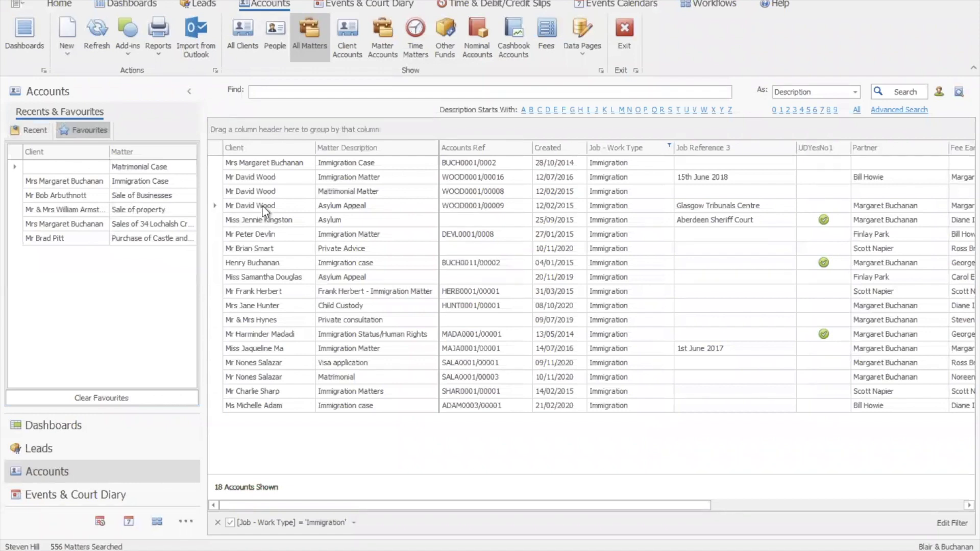
{"action": "left_click_drag", "start_coordinate": [265, 210], "coordinate": [135, 263]}
{"action": "left_click_drag", "start_coordinate": [256, 192], "coordinate": [144, 280]}
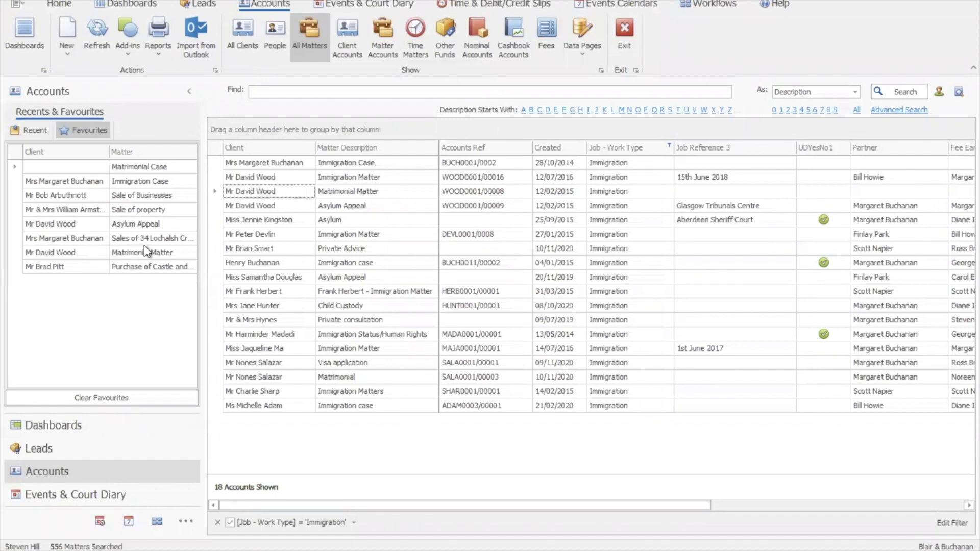
{"action": "left_click", "coordinate": [189, 91]}
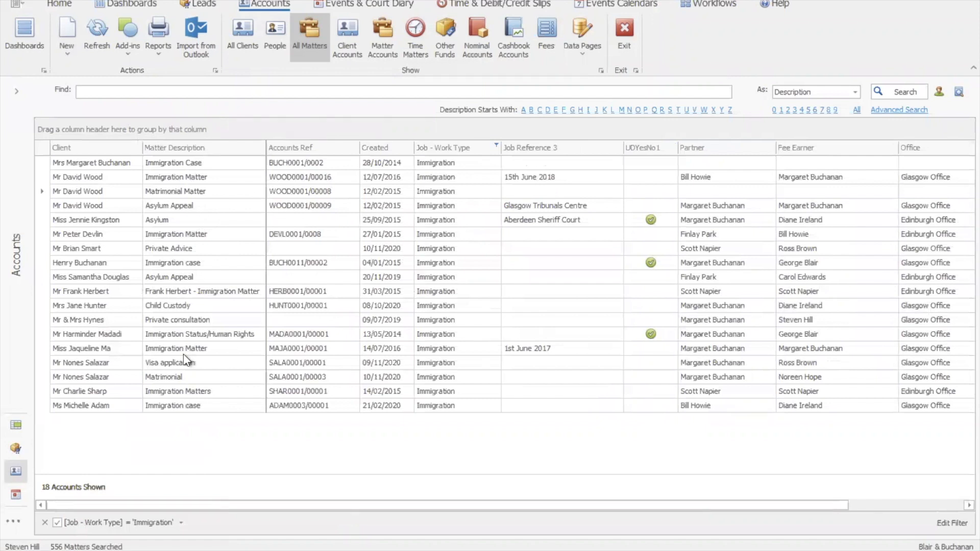
Step: Group the matter list by Fee Earner and expand the fourth and fifth fee earner groups
{"action": "left_click_drag", "start_coordinate": [228, 506], "coordinate": [207, 512]}
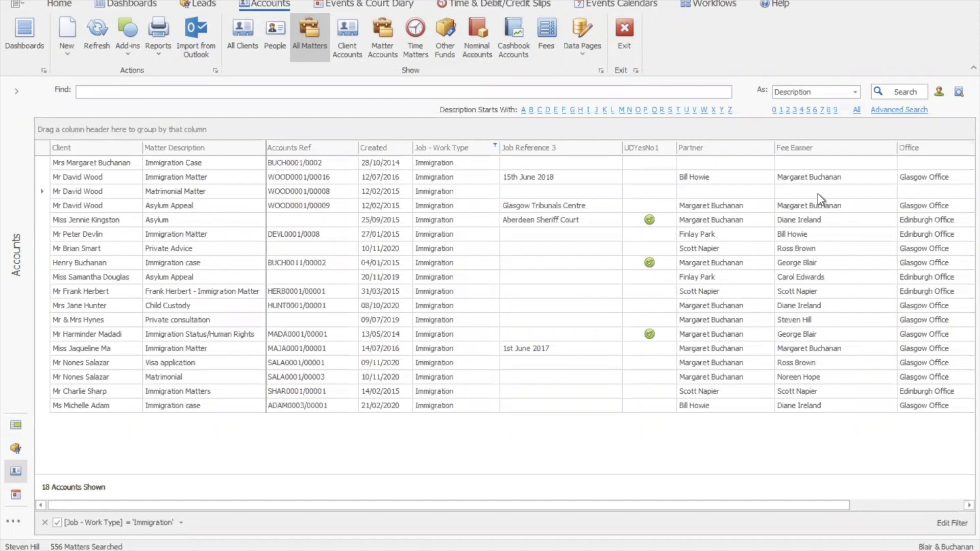
{"action": "left_click_drag", "start_coordinate": [798, 148], "coordinate": [750, 129]}
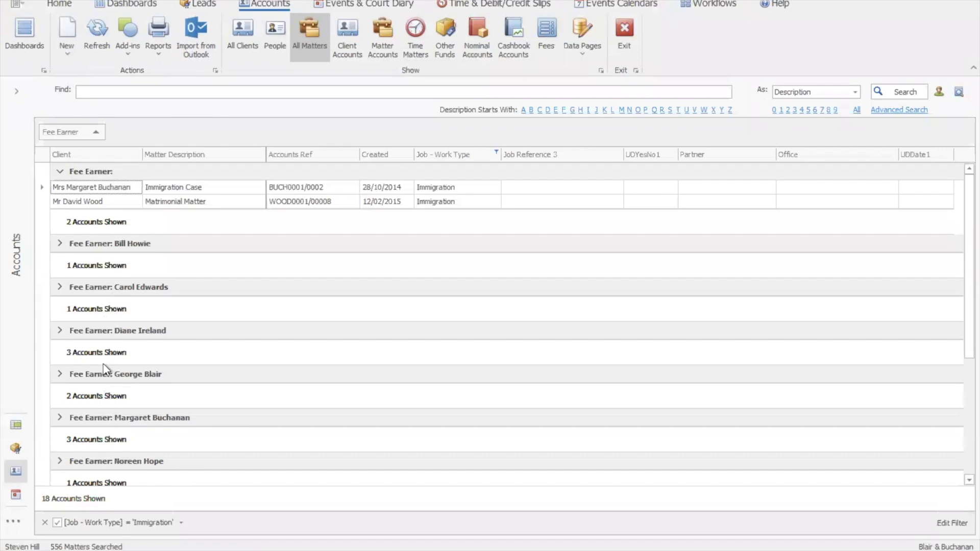
{"action": "left_click", "coordinate": [58, 375]}
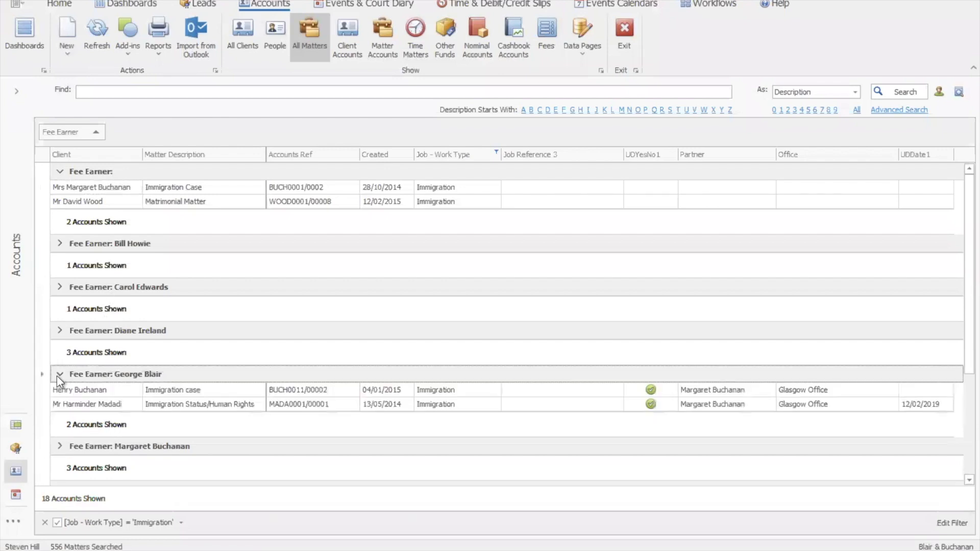
{"action": "left_click", "coordinate": [61, 332]}
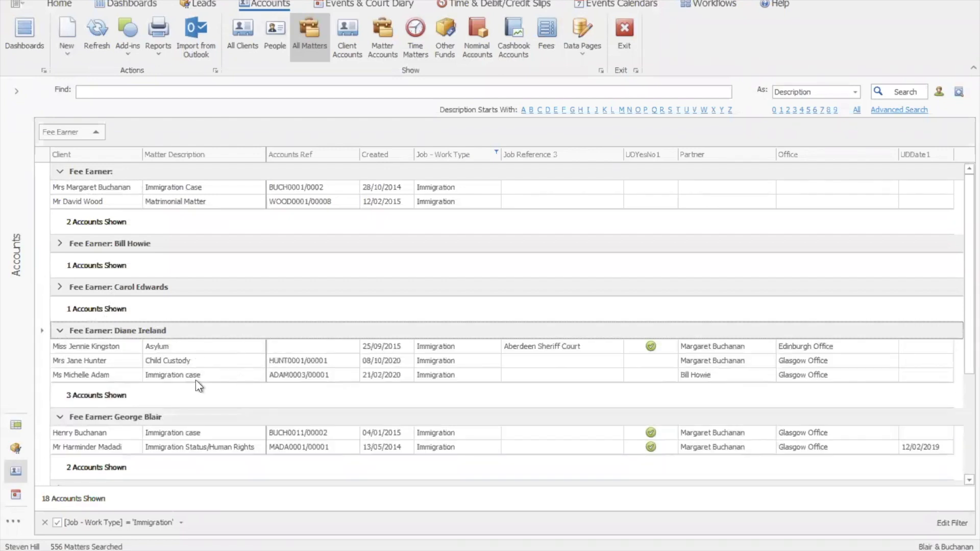
Step: Ungroup the matter list, placing the Fee Earner column before Partner, and sort by Created date in ascending order
{"action": "left_click_drag", "start_coordinate": [66, 135], "coordinate": [672, 176]}
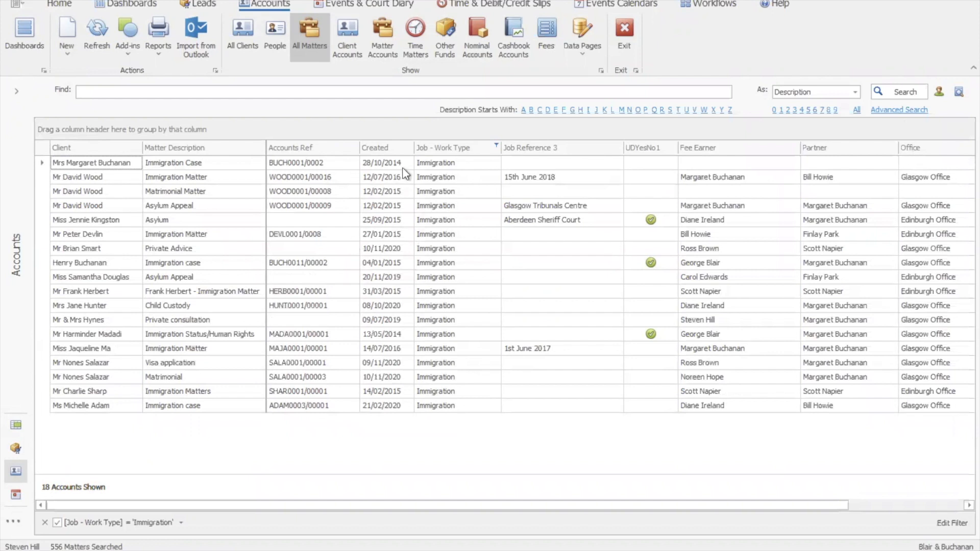
{"action": "left_click", "coordinate": [381, 148]}
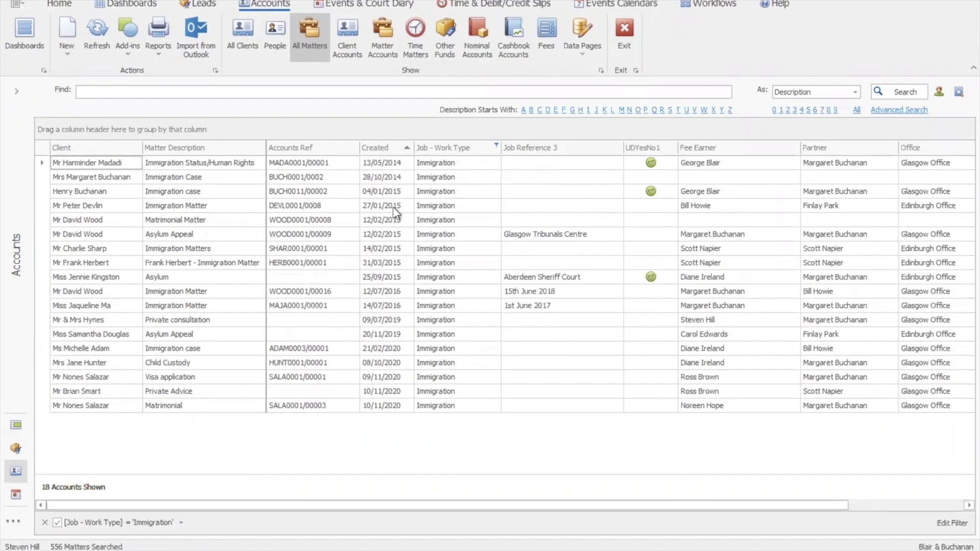
Step: Filter the matters' Created date to This Year and remove that date filter again
{"action": "left_click", "coordinate": [411, 144]}
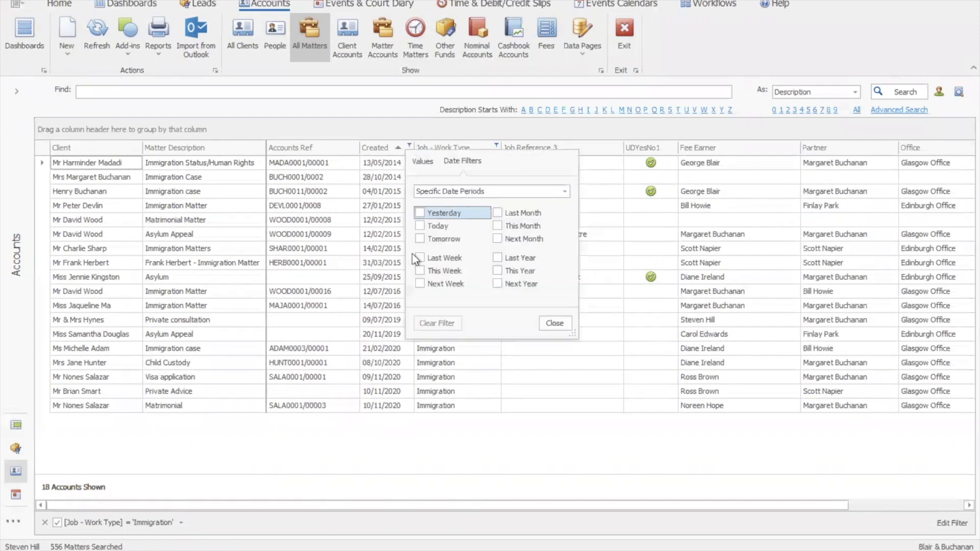
{"action": "left_click", "coordinate": [498, 270]}
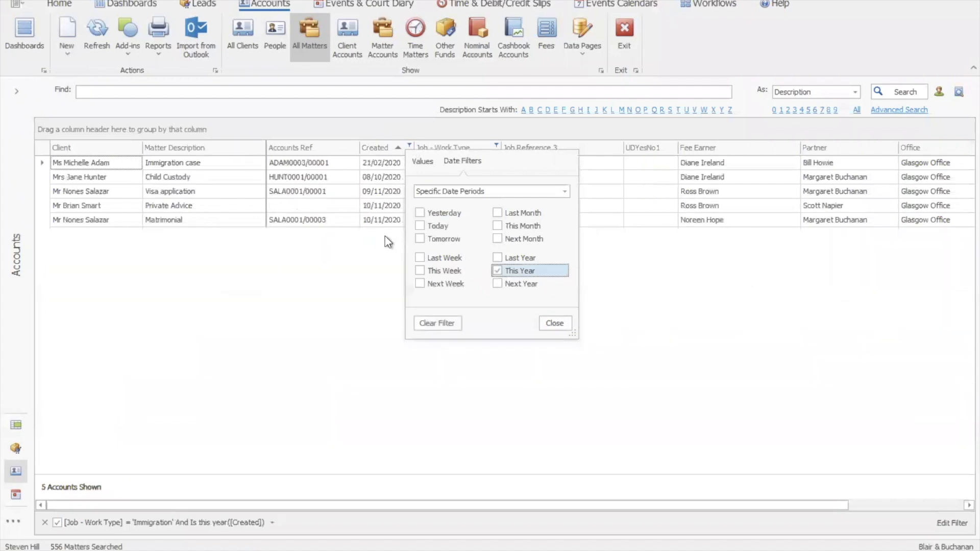
{"action": "left_click", "coordinate": [497, 273]}
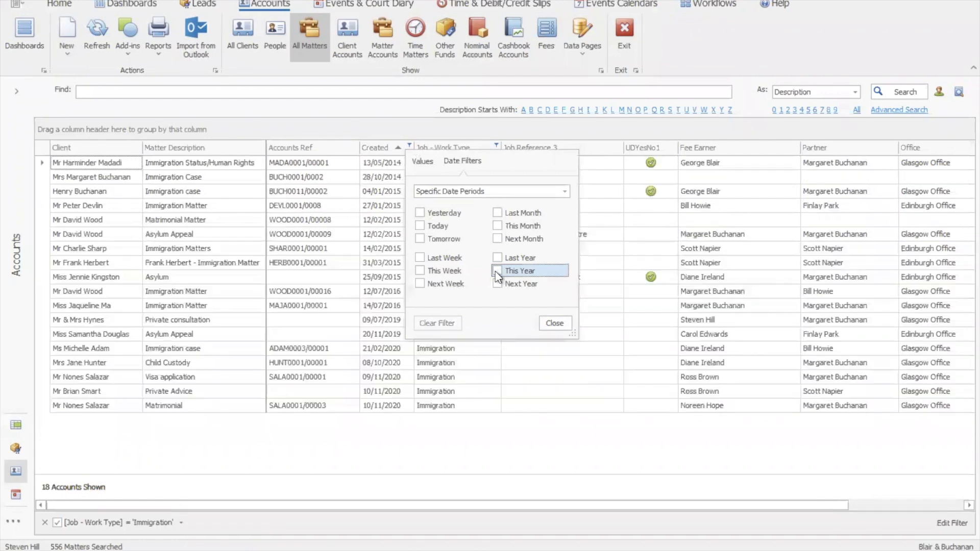
{"action": "left_click", "coordinate": [553, 324]}
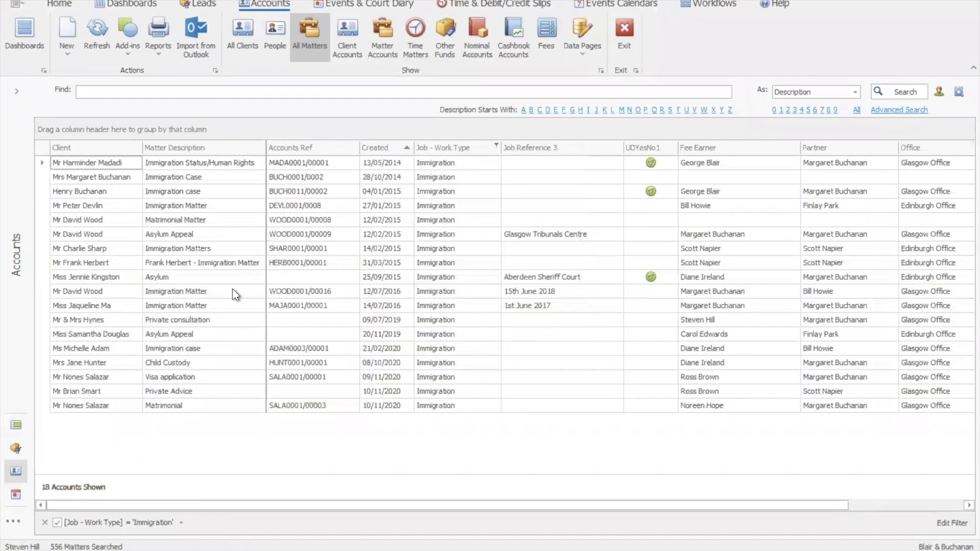
Step: Open the Asylum Appeal matter created 12/02/2015 and set its Timebar Date to 12/02/2021
{"action": "double_click", "coordinate": [153, 234]}
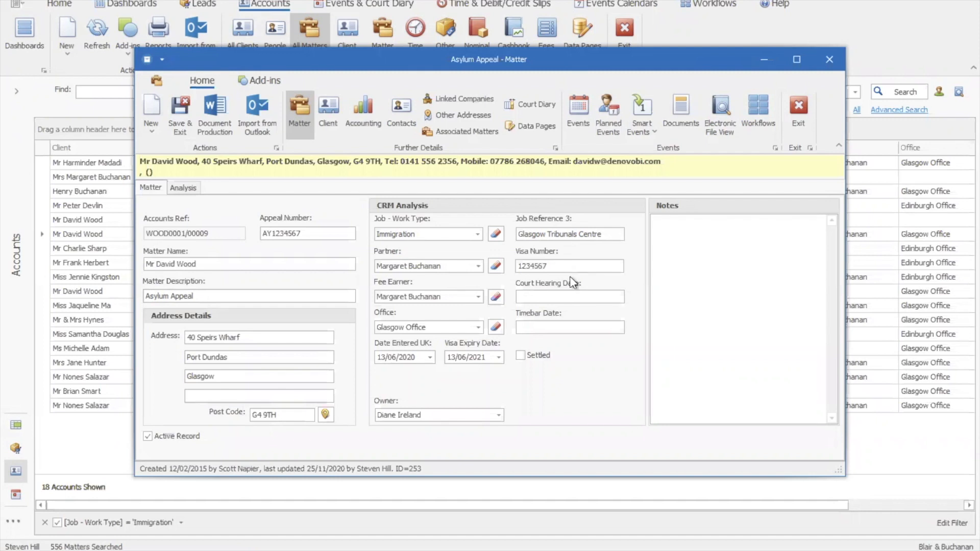
{"action": "left_click", "coordinate": [556, 326]}
{"action": "type", "text": "12/02/2021"}
{"action": "left_click", "coordinate": [618, 296]}
Step: Open the Outlook email import for the matter and preview the Asylum Appeal and Immigration Request emails
{"action": "left_click", "coordinate": [262, 126]}
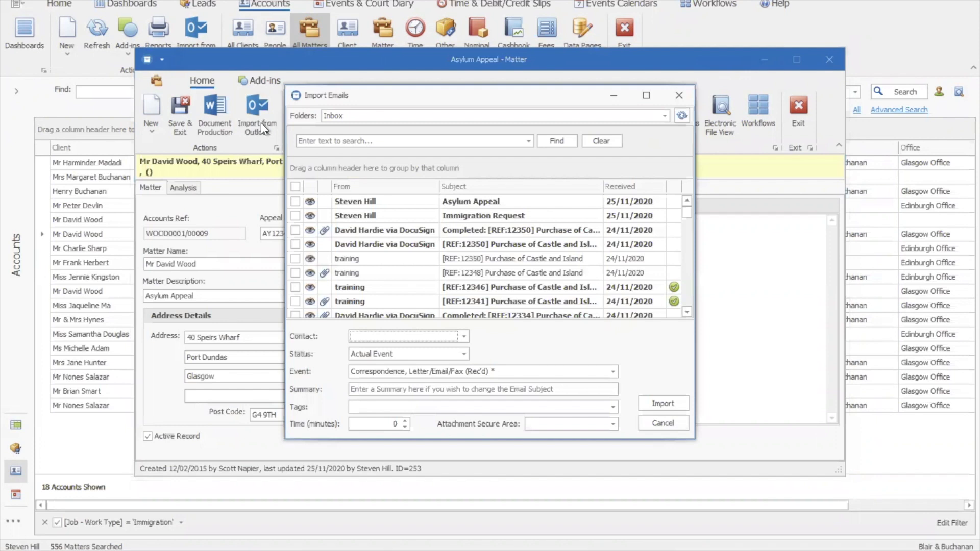
{"action": "left_click", "coordinate": [379, 204]}
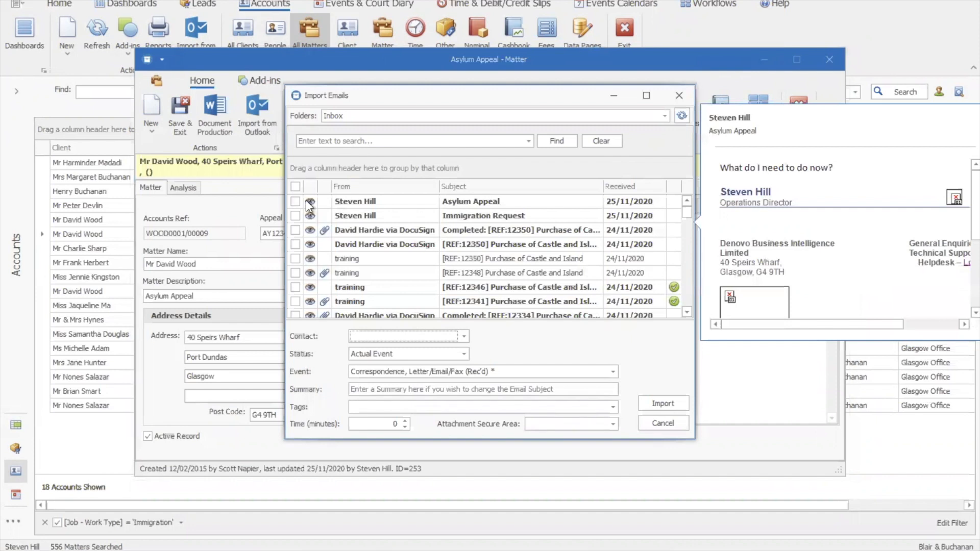
{"action": "left_click", "coordinate": [308, 216]}
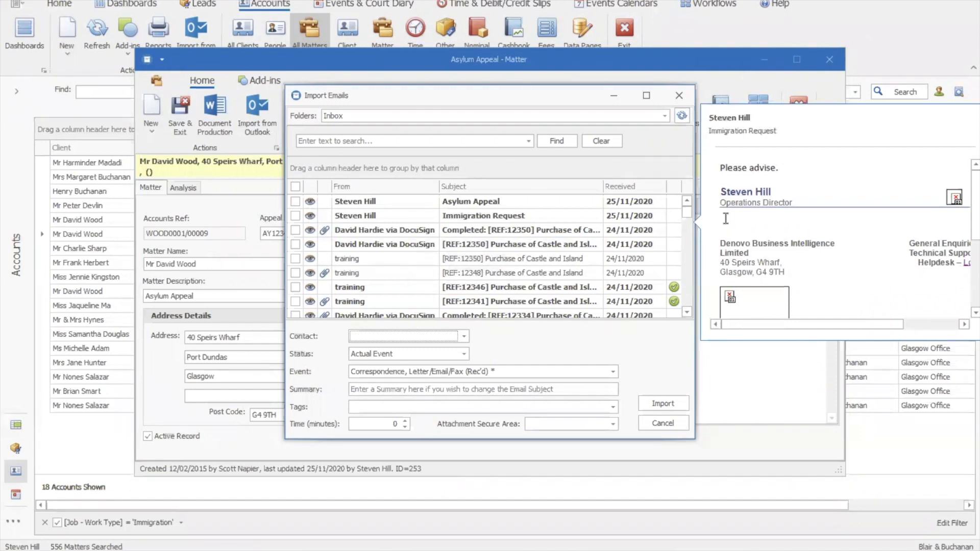
{"action": "scroll", "coordinate": [835, 270], "scroll_direction": "down", "scroll_amount": 3}
{"action": "scroll", "coordinate": [835, 271], "scroll_direction": "up", "scroll_amount": 3}
Step: View the Sent Items folder in the email import and return to the Inbox
{"action": "left_click", "coordinate": [665, 117]}
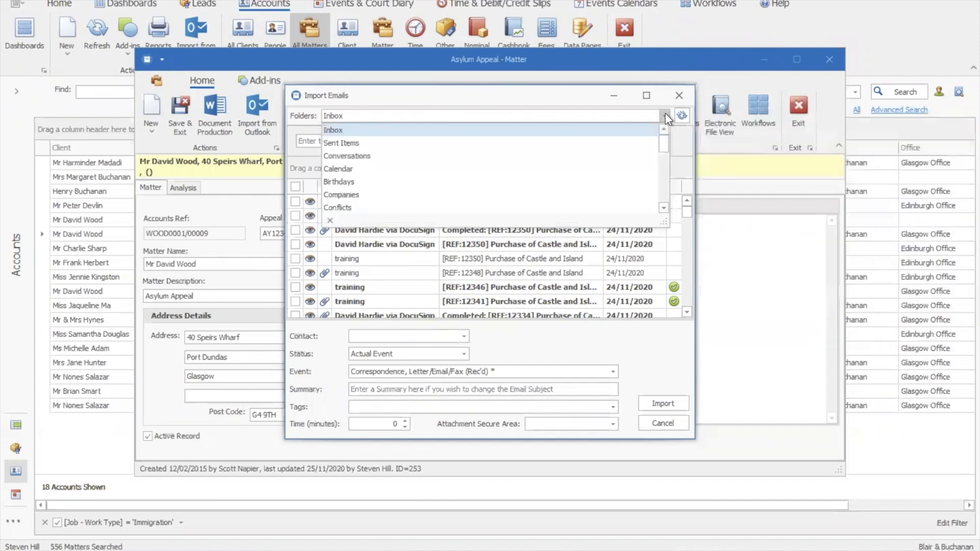
{"action": "left_click", "coordinate": [643, 142]}
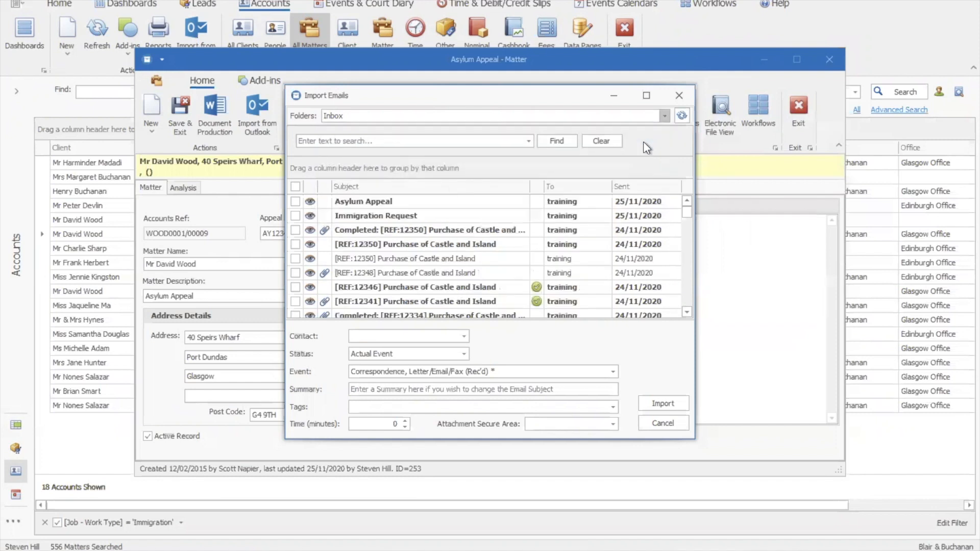
{"action": "left_click", "coordinate": [665, 115]}
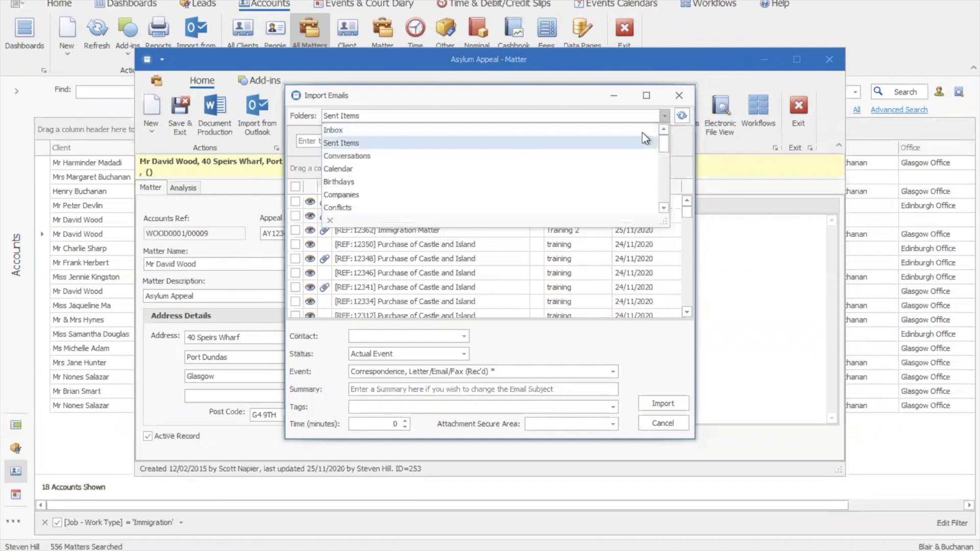
{"action": "left_click", "coordinate": [645, 132]}
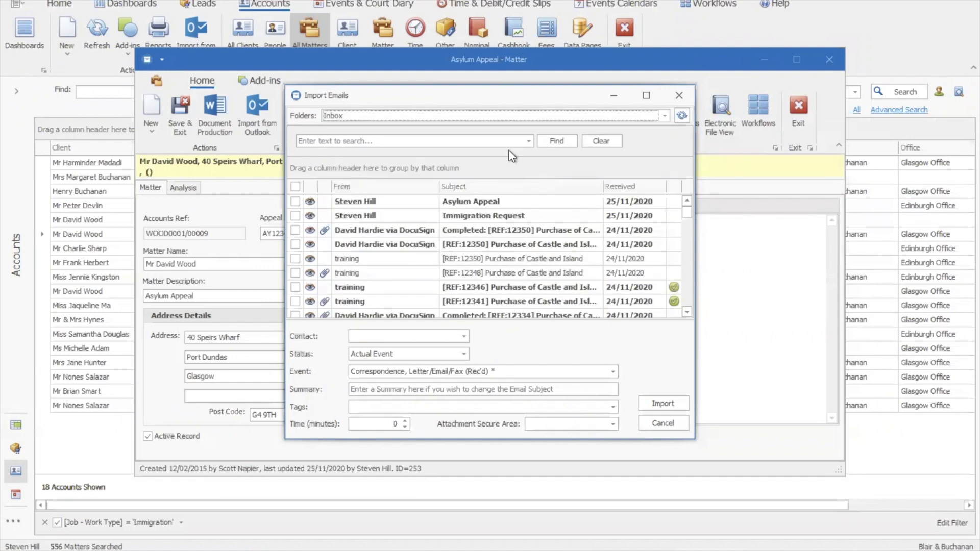
Step: Import the Asylum Appeal email into the matter and preview it among the matter's events
{"action": "left_click", "coordinate": [295, 201]}
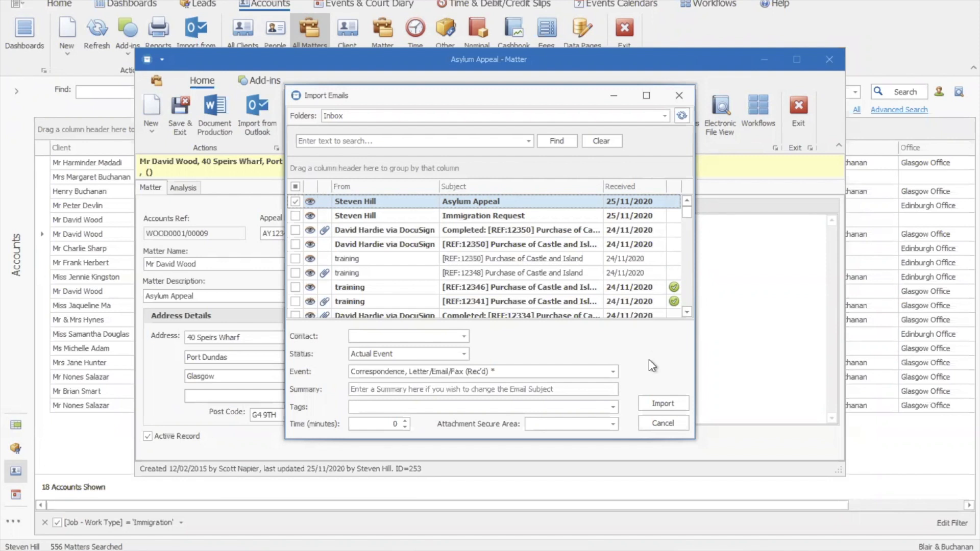
{"action": "left_click", "coordinate": [651, 403]}
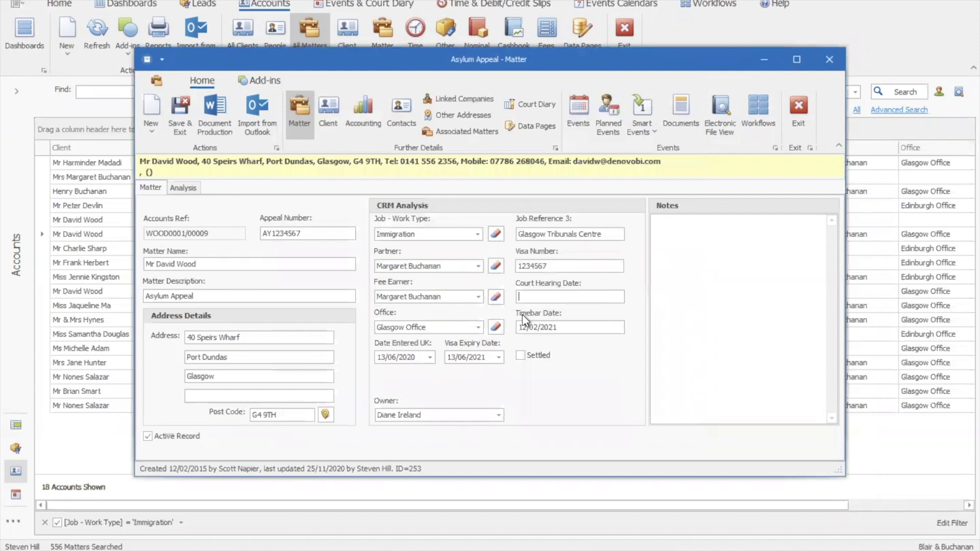
{"action": "left_click", "coordinate": [574, 121]}
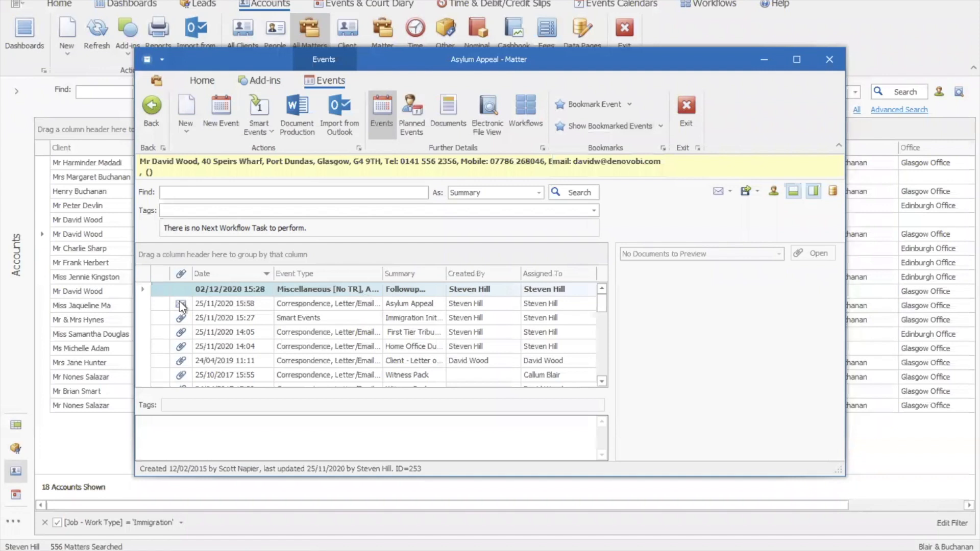
{"action": "left_click", "coordinate": [402, 305]}
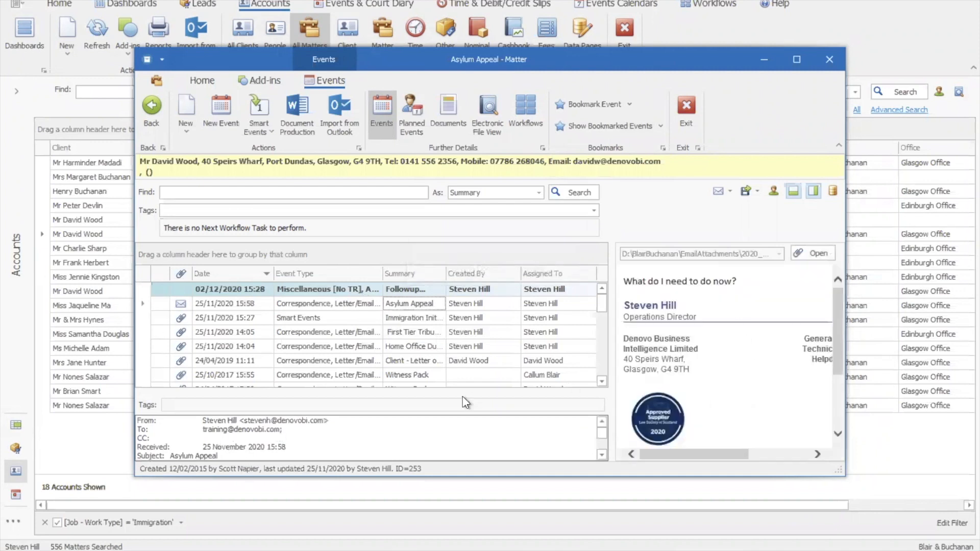
Step: Preview the Immigration Initial Stages event's attached image in a maximized matter window and enlarge the preview
{"action": "left_click", "coordinate": [402, 320]}
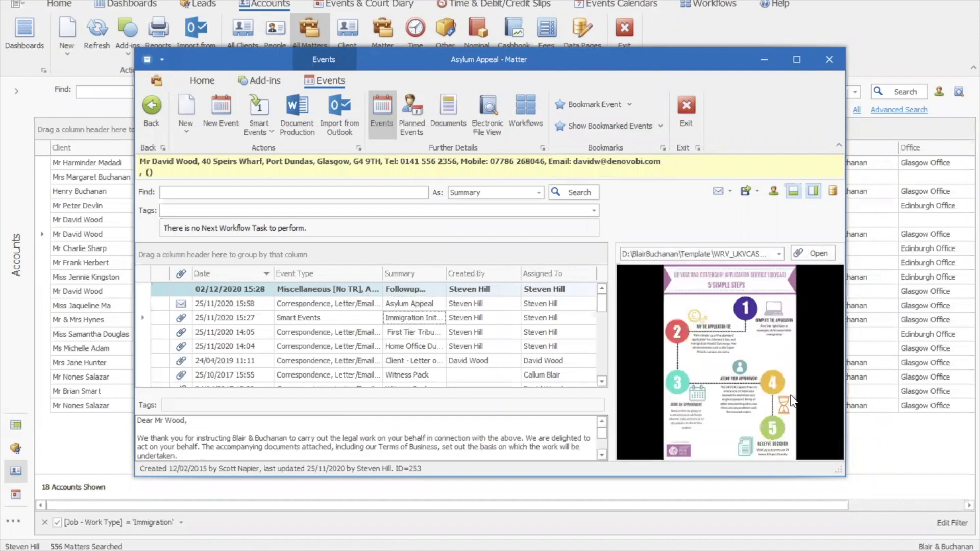
{"action": "left_click", "coordinate": [792, 60]}
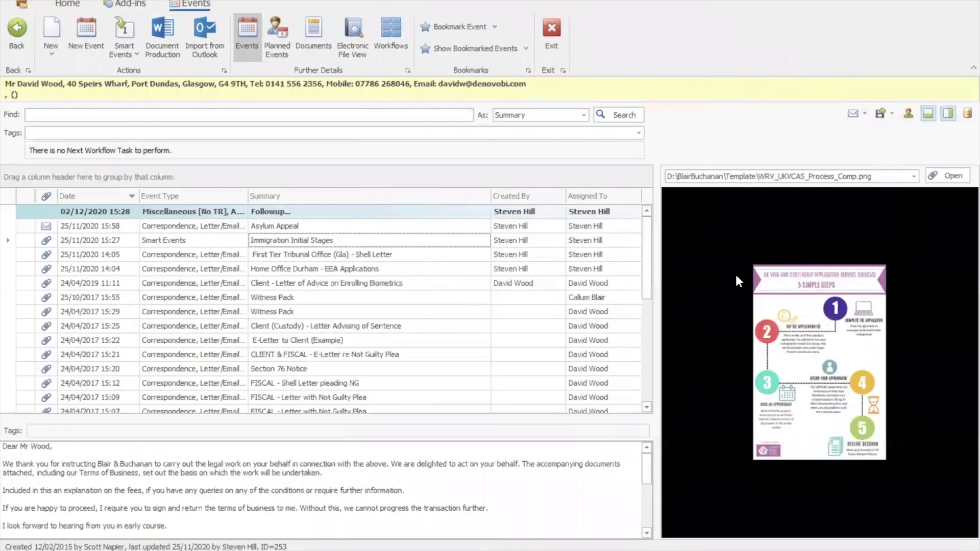
{"action": "scroll", "coordinate": [735, 272], "scroll_direction": "up", "scroll_amount": 1}
{"action": "scroll", "coordinate": [870, 263], "scroll_direction": "up", "scroll_amount": 1}
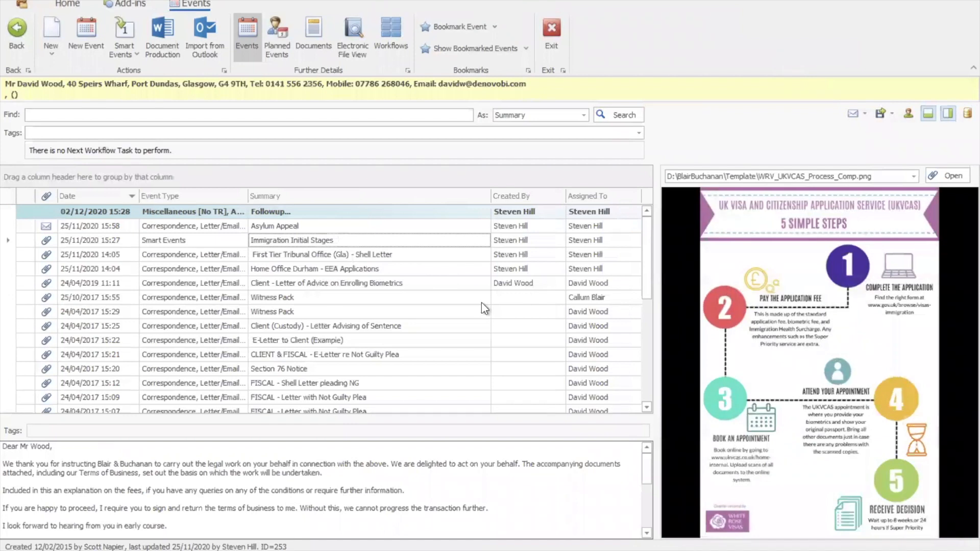
Step: Open the Immigration Initial Stages event and preview its three Word attachments
{"action": "double_click", "coordinate": [300, 237]}
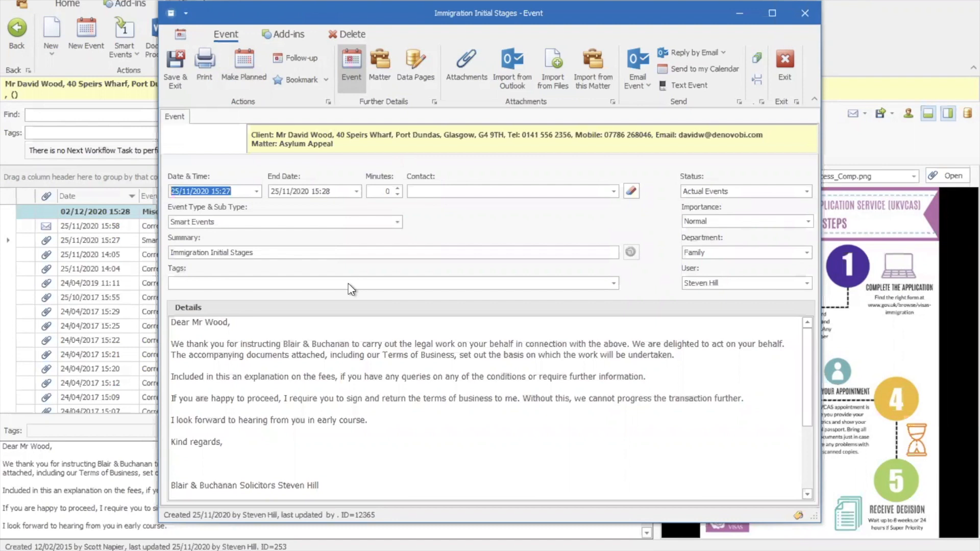
{"action": "left_click", "coordinate": [475, 80]}
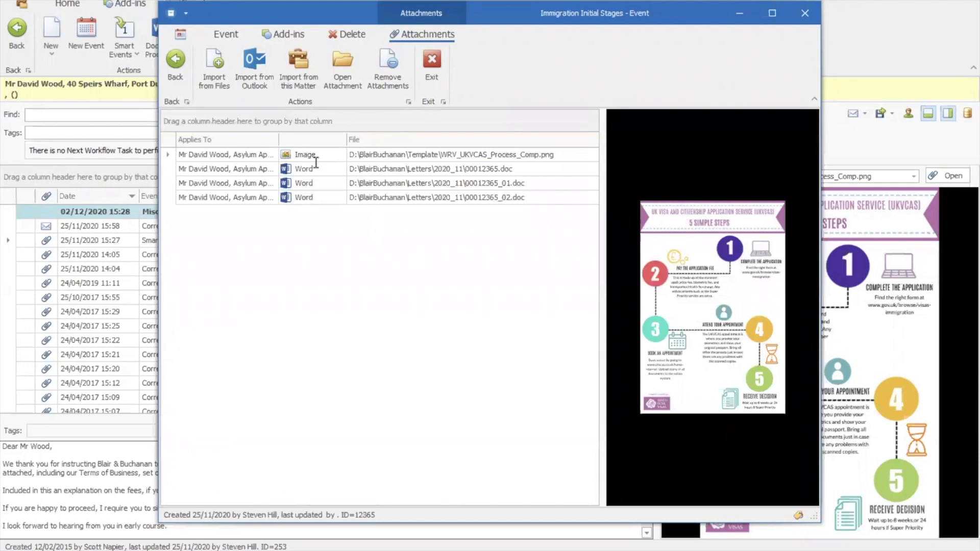
{"action": "left_click", "coordinate": [372, 170]}
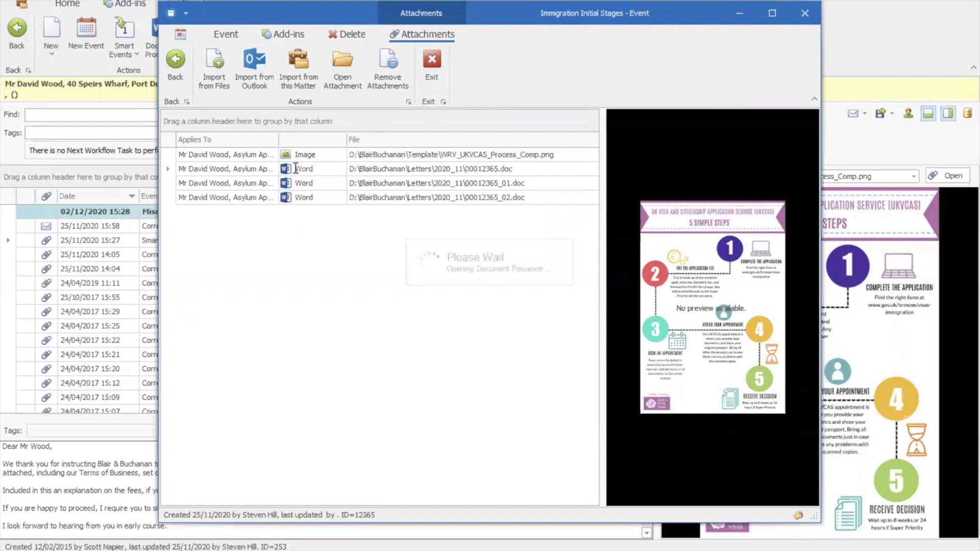
{"action": "left_click", "coordinate": [387, 184]}
{"action": "left_click", "coordinate": [387, 196]}
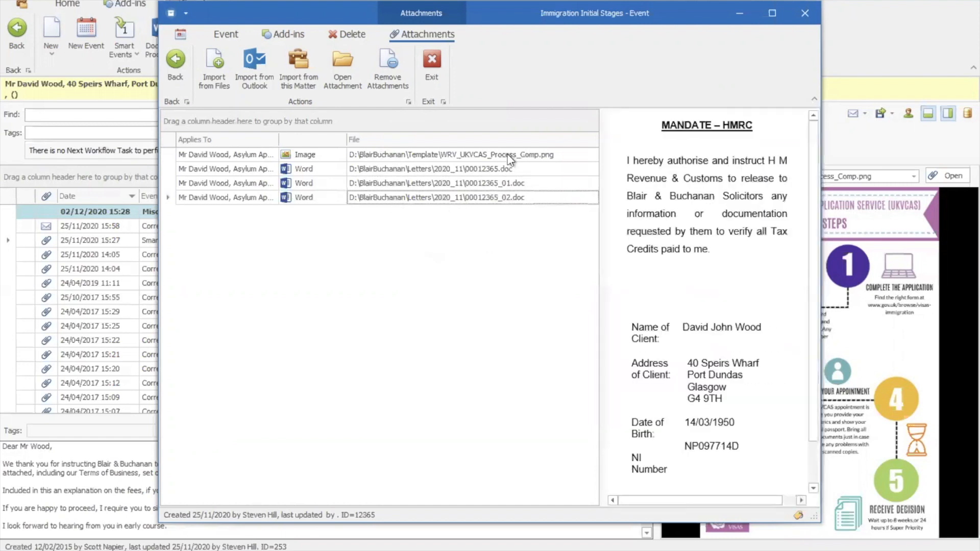
{"action": "left_click", "coordinate": [369, 183]}
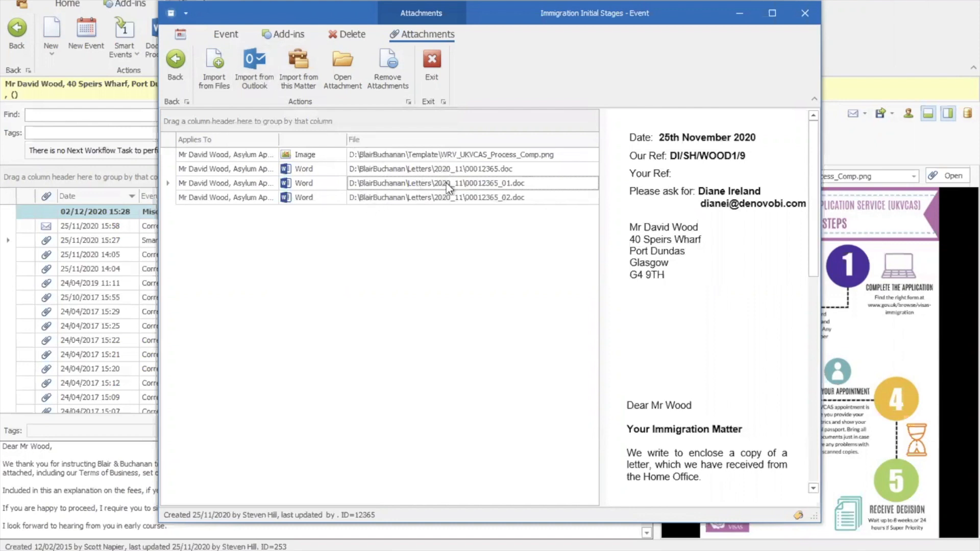
Step: Inspect the file and Outlook email import options for the event's attachments, closing each without importing anything
{"action": "left_click", "coordinate": [218, 78]}
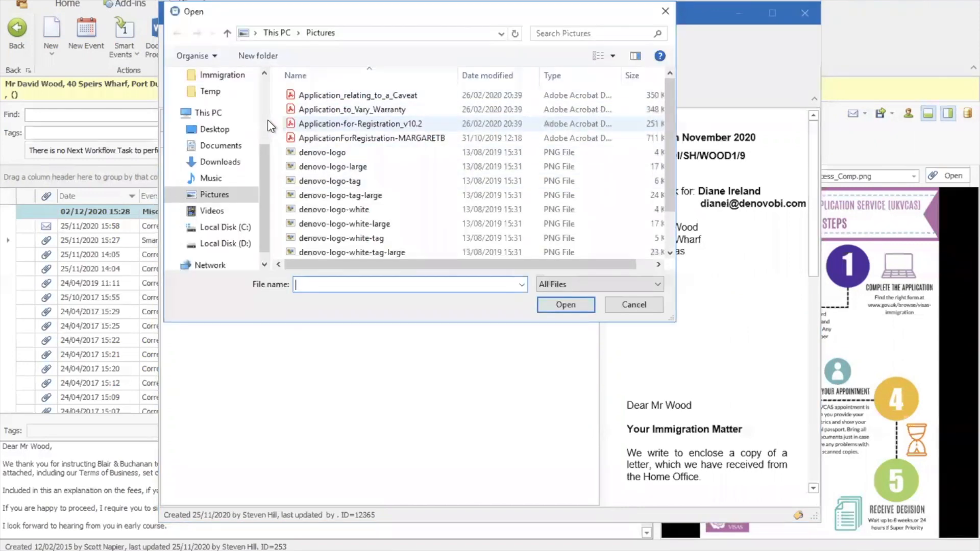
{"action": "left_click_drag", "start_coordinate": [263, 166], "coordinate": [259, 189]}
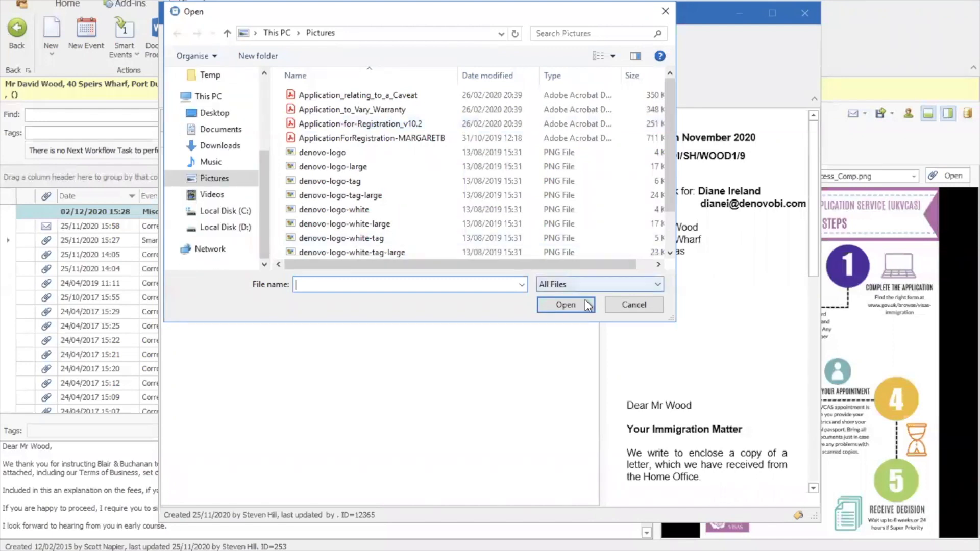
{"action": "left_click", "coordinate": [632, 304]}
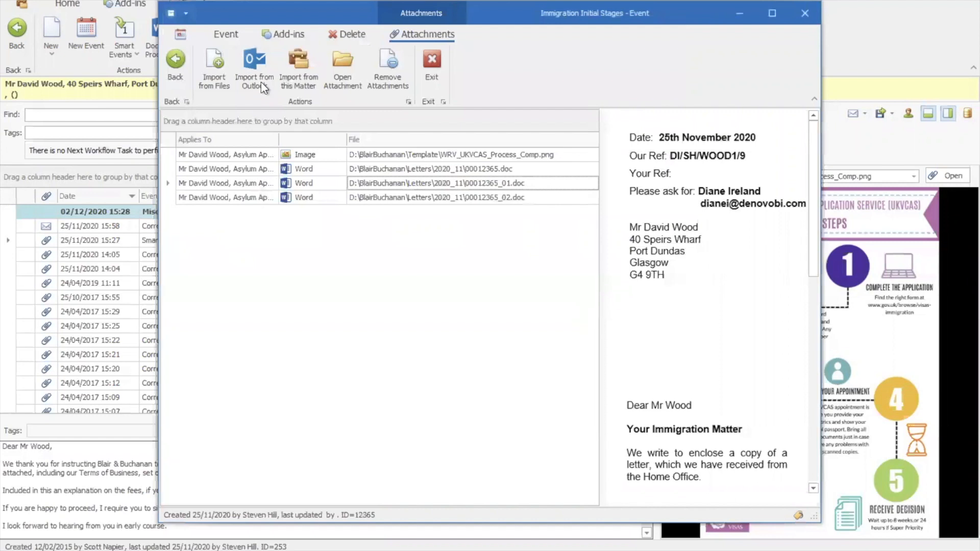
{"action": "left_click", "coordinate": [261, 81]}
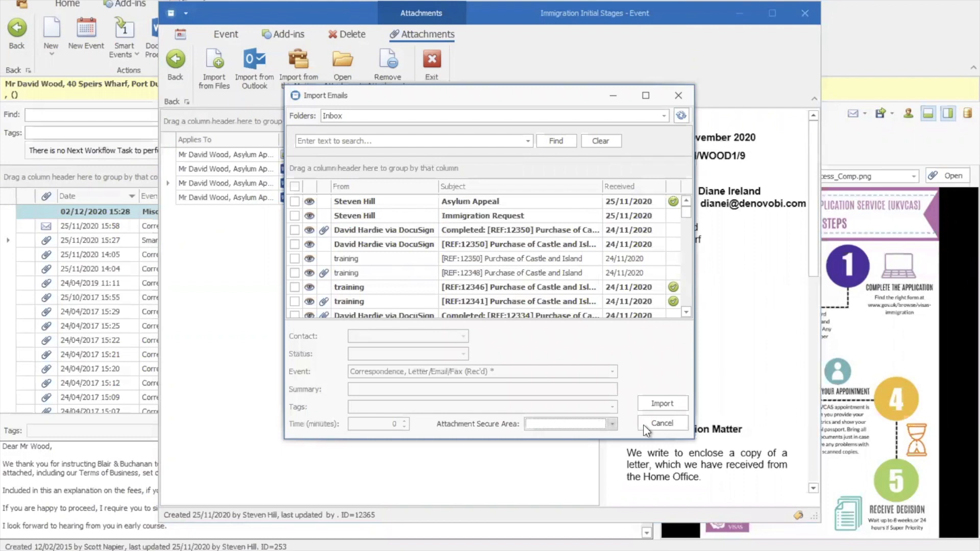
{"action": "left_click", "coordinate": [677, 422]}
Step: Import the 25/11/2020 14:04 Home Office Word letter from this matter into the event's attachments and preview it
{"action": "left_click", "coordinate": [301, 83]}
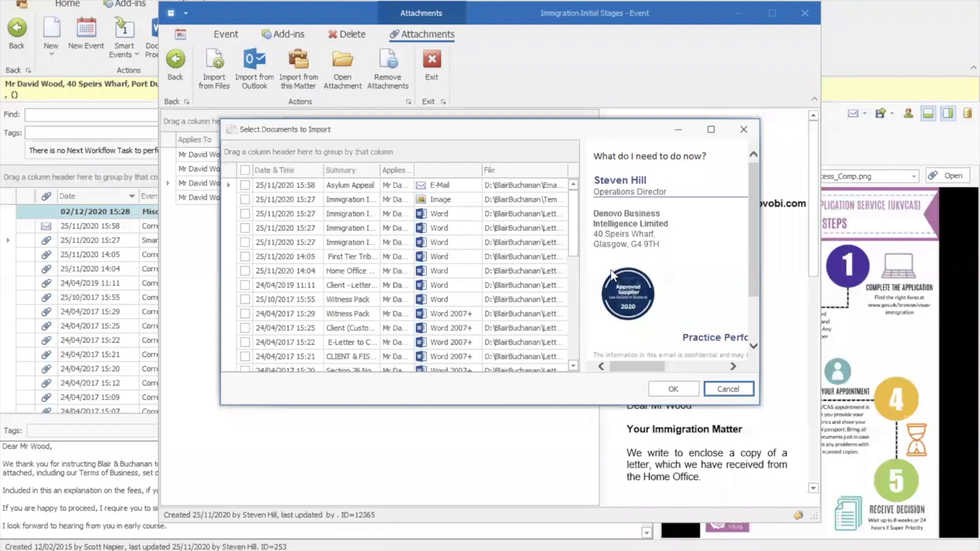
{"action": "left_click", "coordinate": [574, 307]}
{"action": "scroll", "coordinate": [574, 306], "scroll_direction": "down", "scroll_amount": 2}
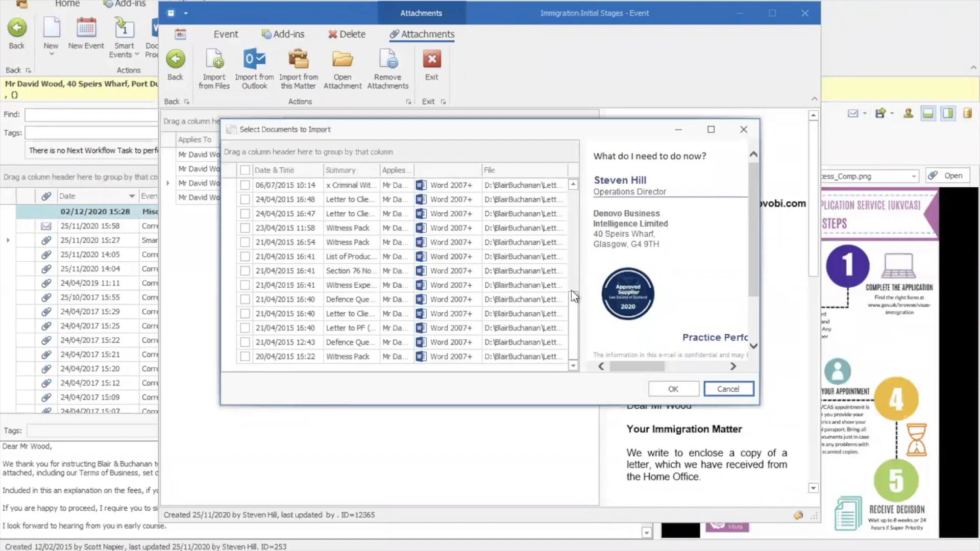
{"action": "left_click_drag", "start_coordinate": [573, 306], "coordinate": [574, 208]}
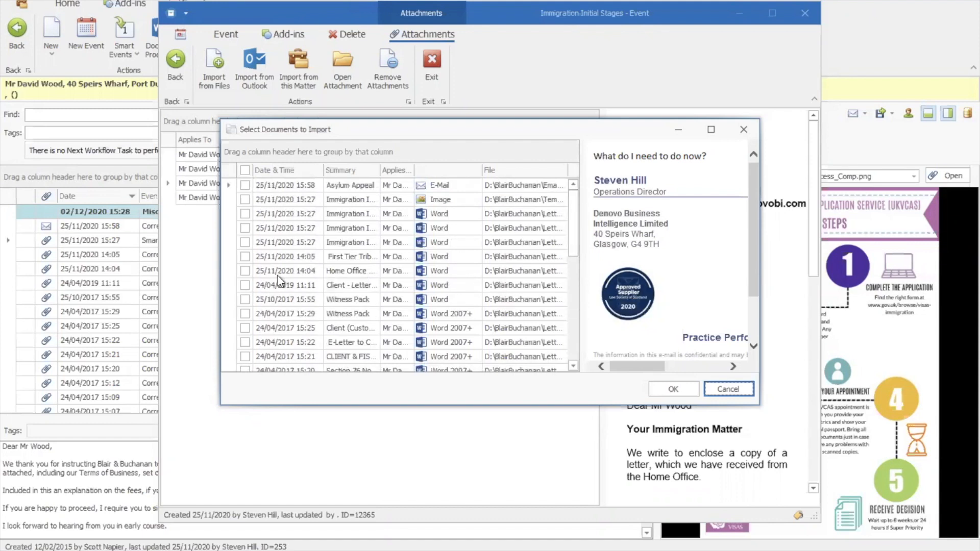
{"action": "left_click", "coordinate": [244, 271]}
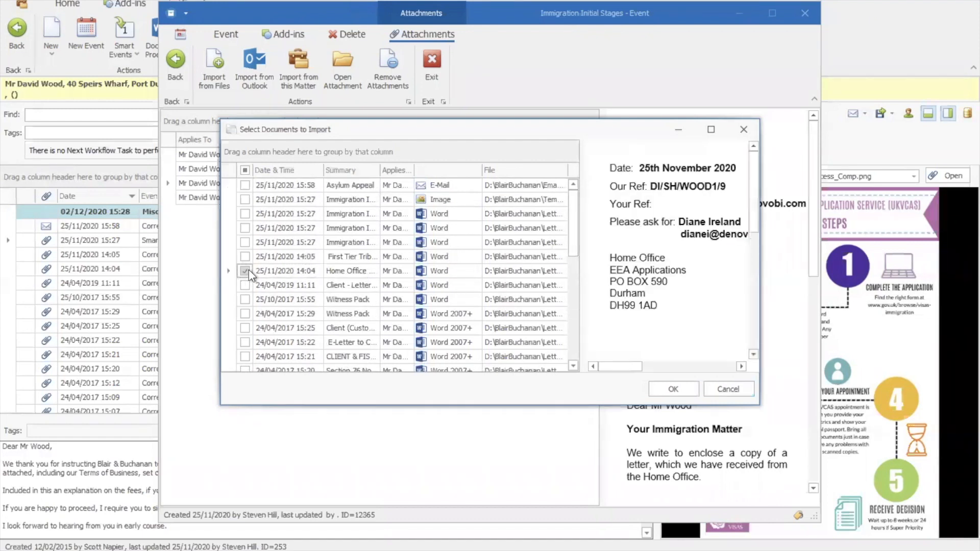
{"action": "left_click", "coordinate": [674, 388]}
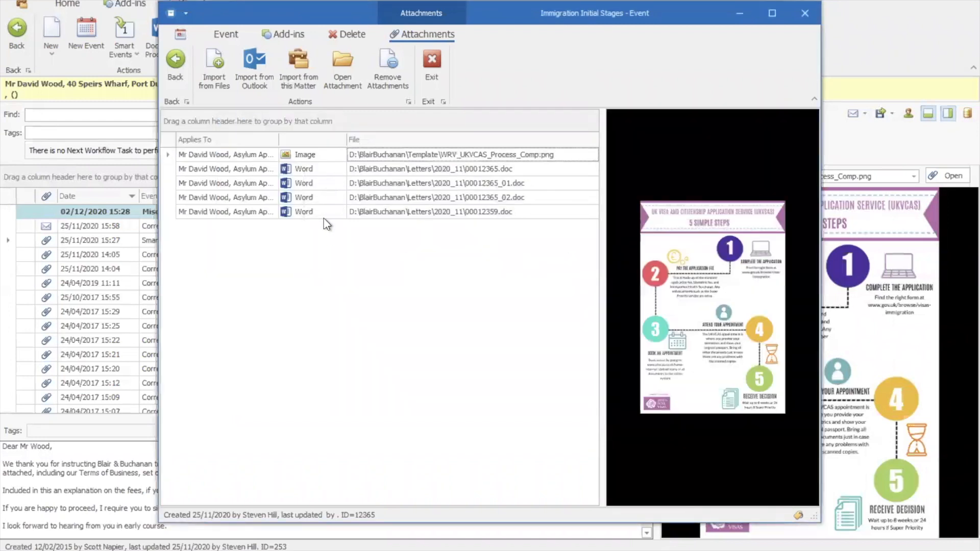
{"action": "left_click", "coordinate": [438, 212]}
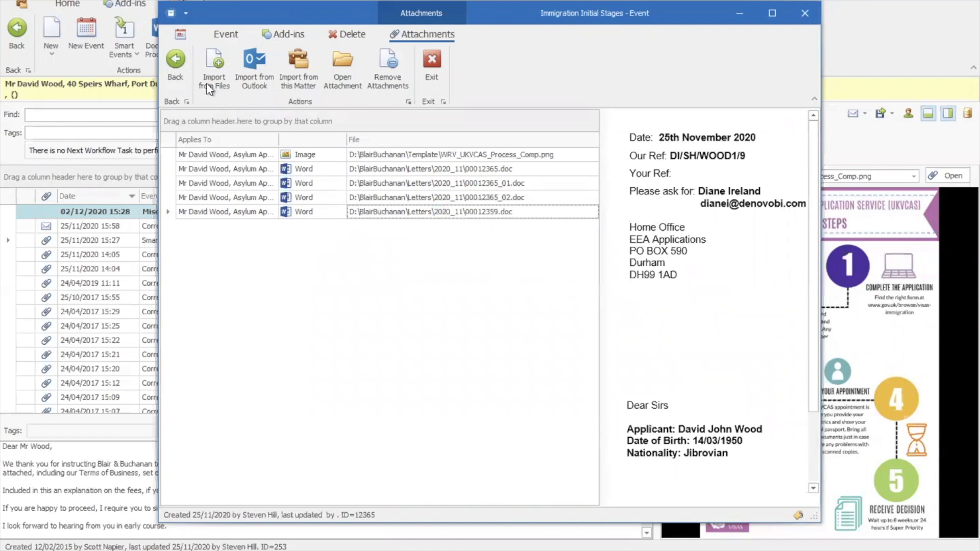
Step: Create an email with attachments from the Immigration Initial Stages event, selecting no listed recipient and keeping Asylum Appeal as the event summary
{"action": "left_click", "coordinate": [176, 67]}
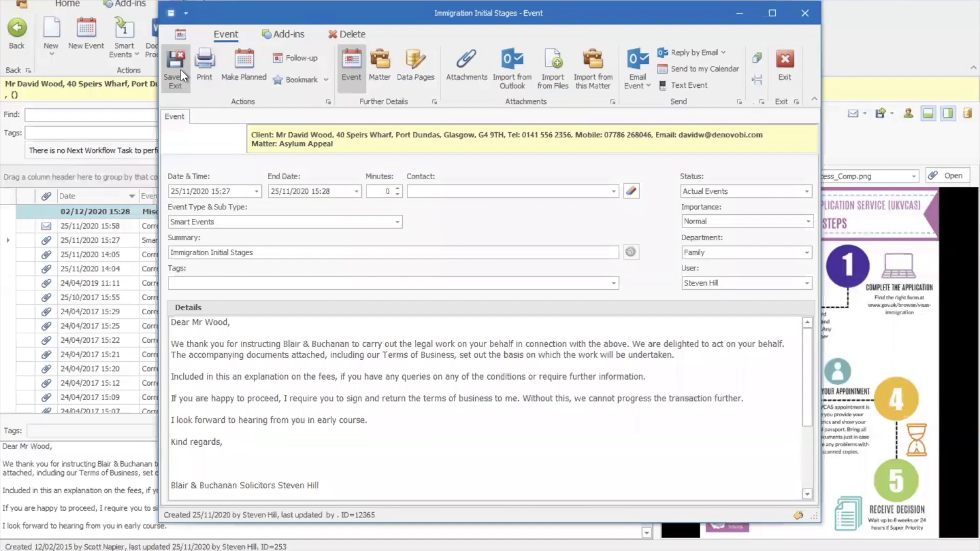
{"action": "left_click", "coordinate": [635, 81]}
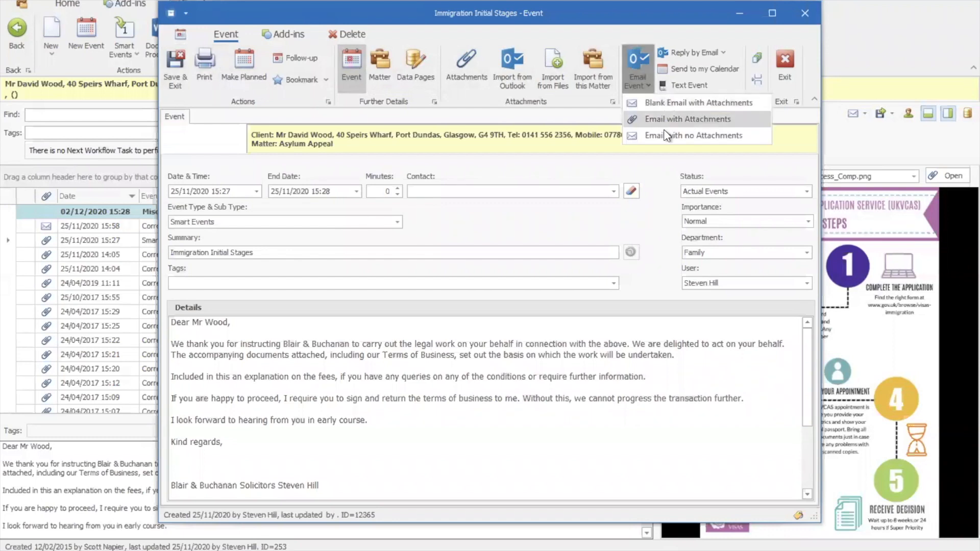
{"action": "left_click", "coordinate": [678, 120]}
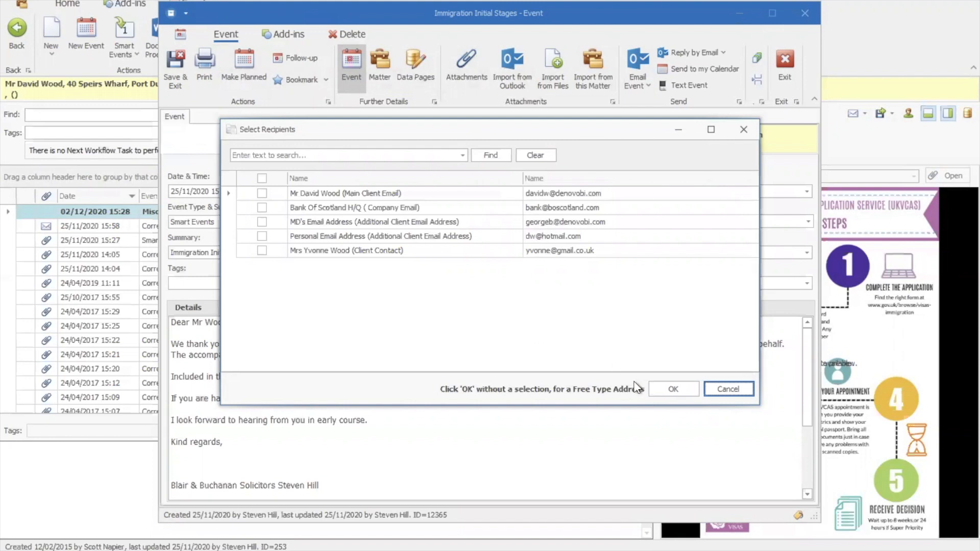
{"action": "left_click", "coordinate": [656, 390]}
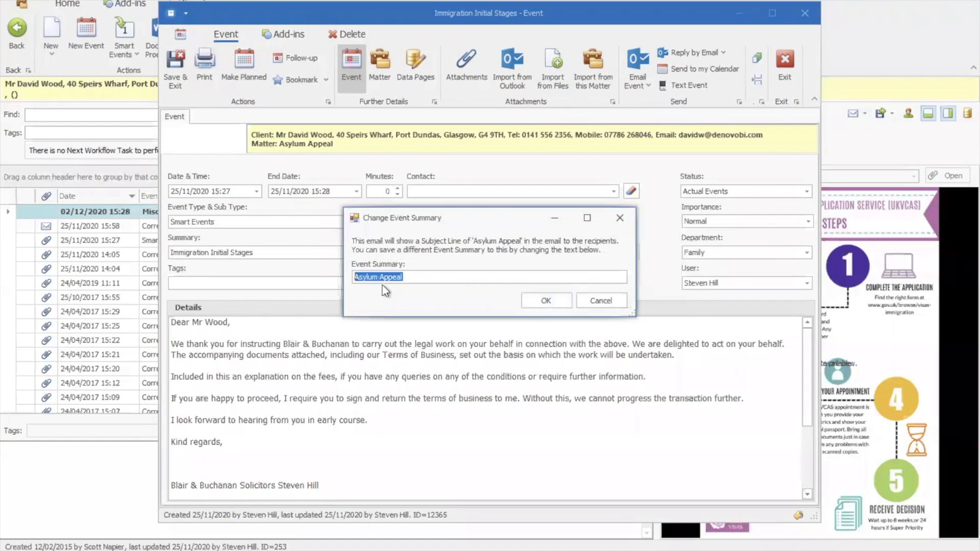
{"action": "left_click", "coordinate": [551, 303]}
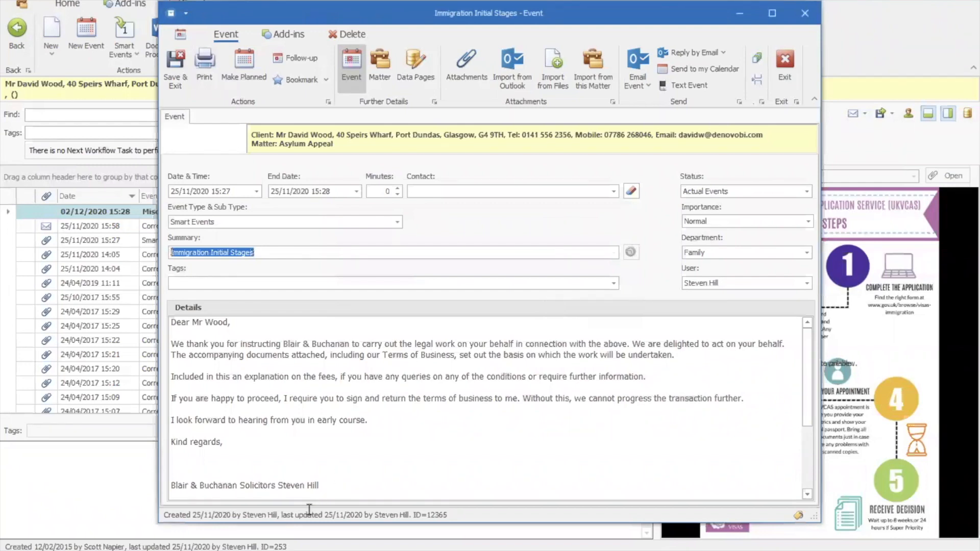
{"action": "left_click", "coordinate": [250, 550]}
{"action": "left_click", "coordinate": [310, 510]}
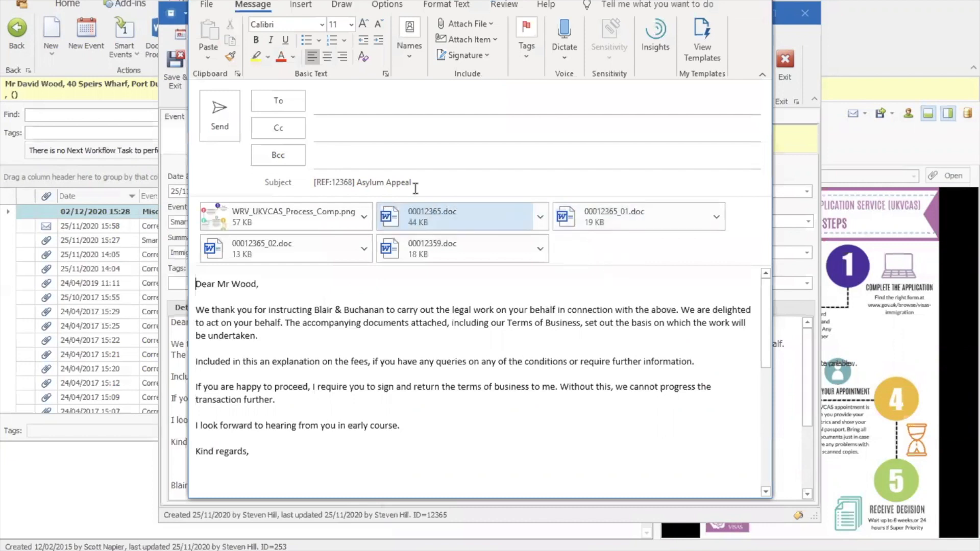
Step: Address the email to the first recent contact, review its text and send it, and save and close the event
{"action": "left_click", "coordinate": [328, 103]}
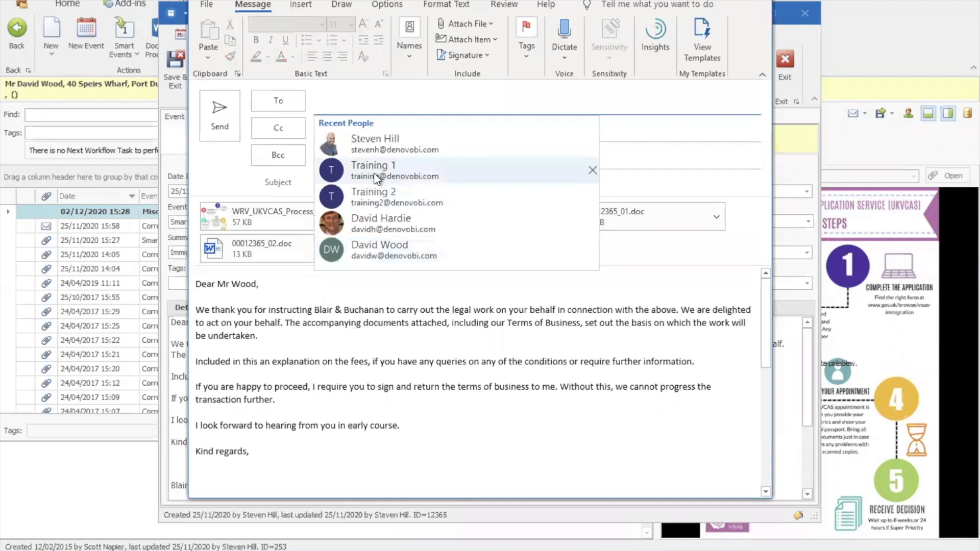
{"action": "left_click", "coordinate": [375, 145]}
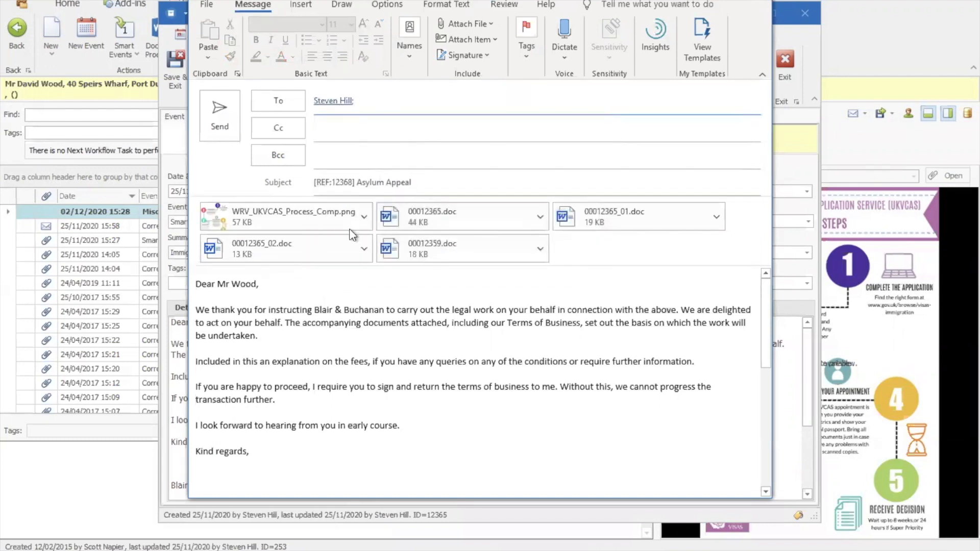
{"action": "scroll", "coordinate": [327, 363], "scroll_direction": "down", "scroll_amount": 3}
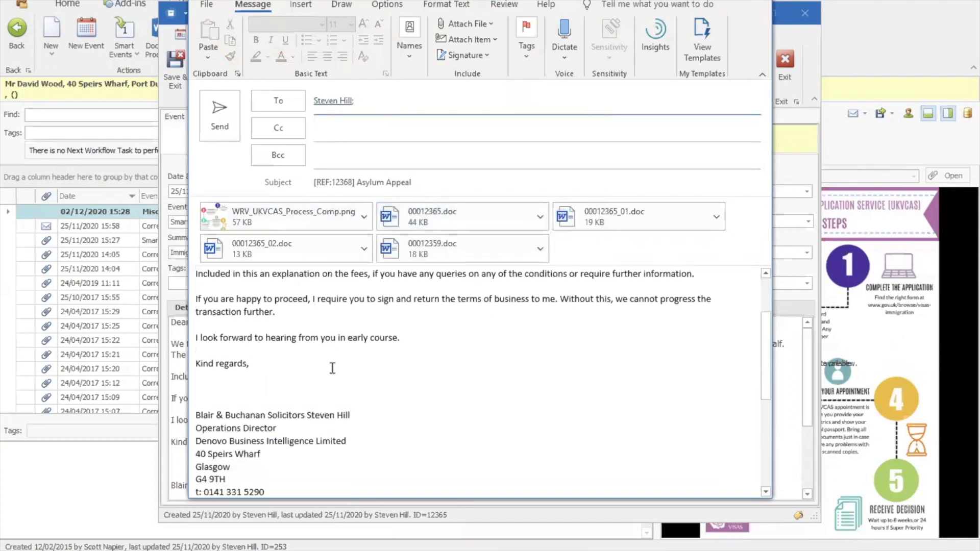
{"action": "scroll", "coordinate": [333, 368], "scroll_direction": "up", "scroll_amount": 2}
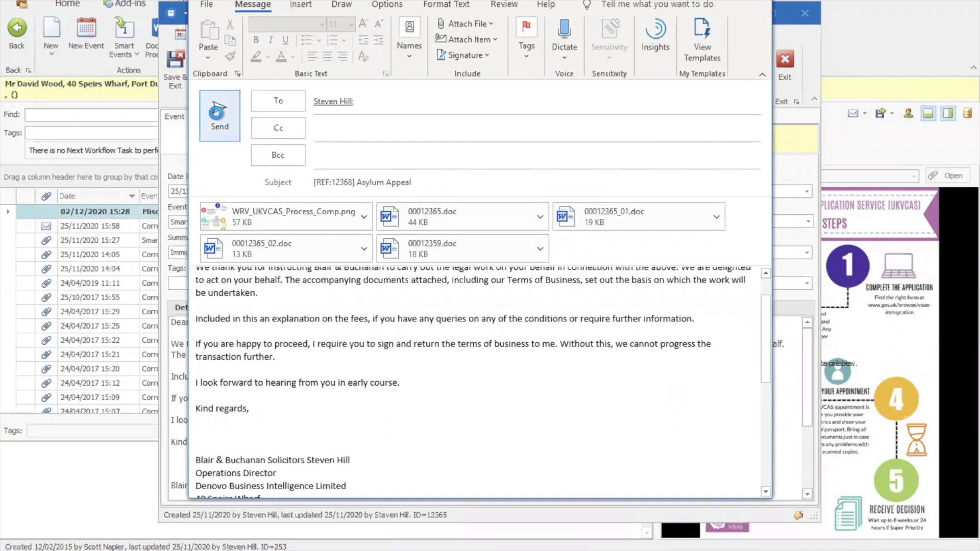
{"action": "left_click", "coordinate": [219, 116]}
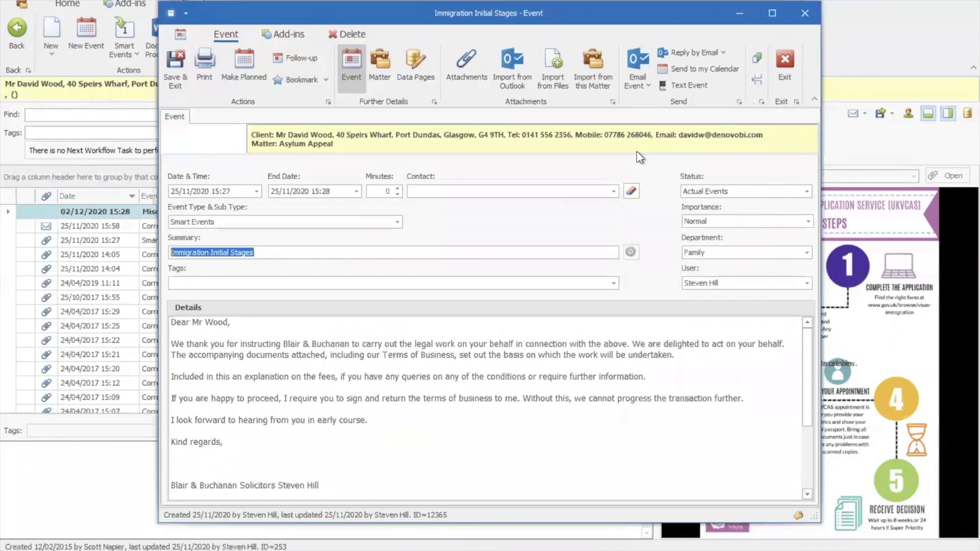
{"action": "left_click", "coordinate": [177, 82]}
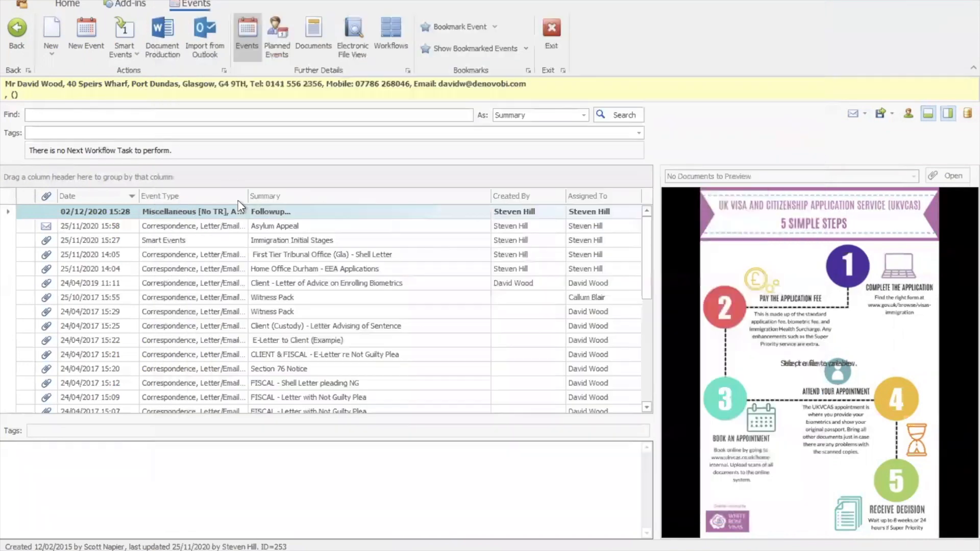
Step: Refresh the matter's event list and preview the 00012365_01.doc attachment of the 25/11/2020 16:12 Asylum Appeal event
{"action": "left_click", "coordinate": [615, 116]}
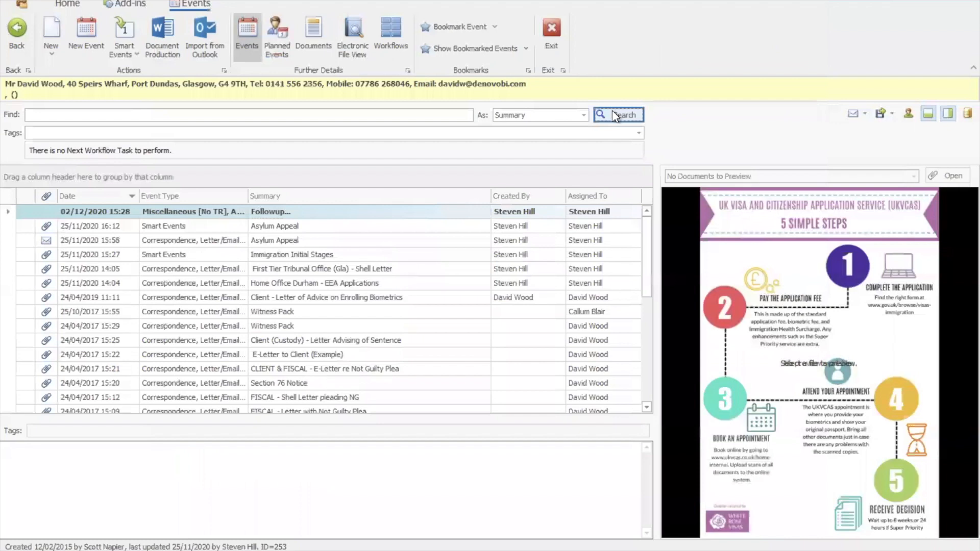
{"action": "left_click", "coordinate": [288, 228]}
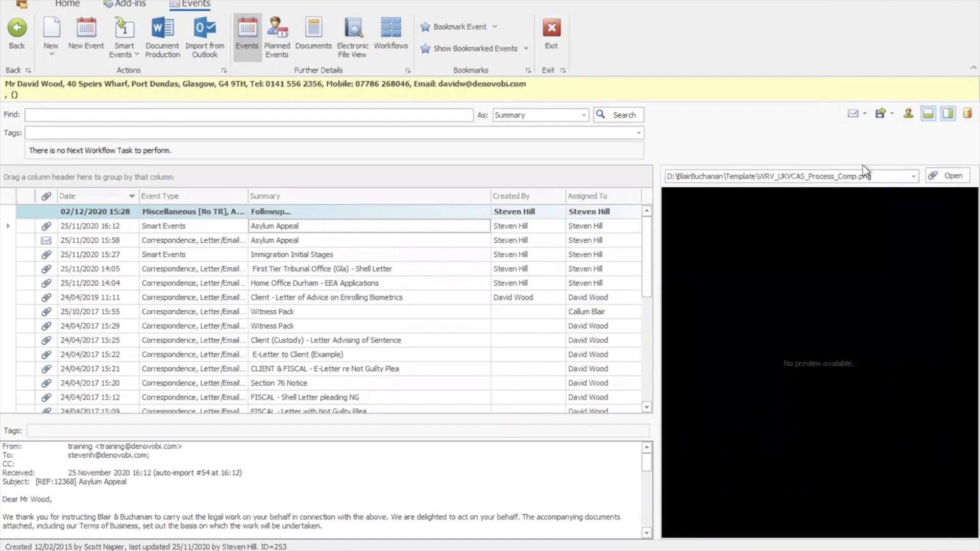
{"action": "left_click", "coordinate": [914, 177]}
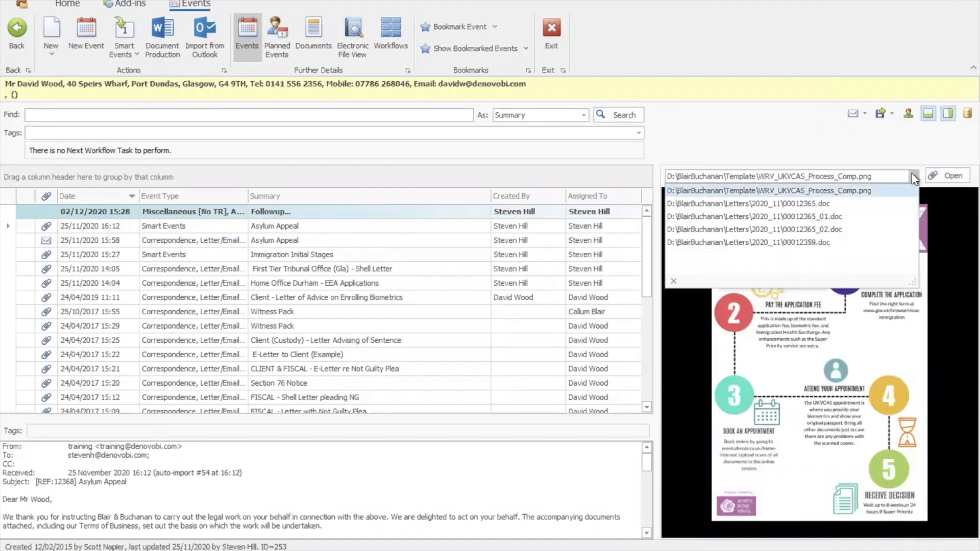
{"action": "left_click", "coordinate": [878, 217]}
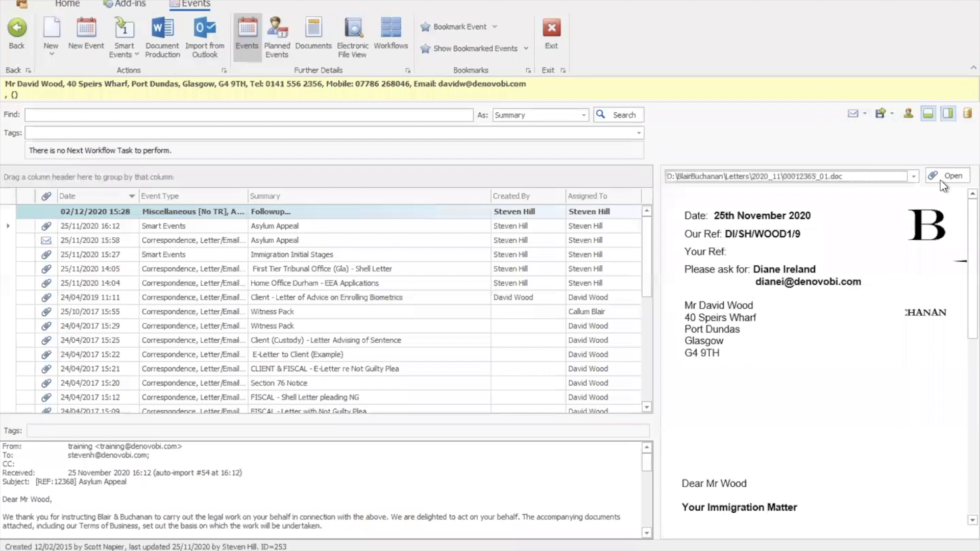
{"action": "scroll", "coordinate": [954, 245], "scroll_direction": "down", "scroll_amount": 3}
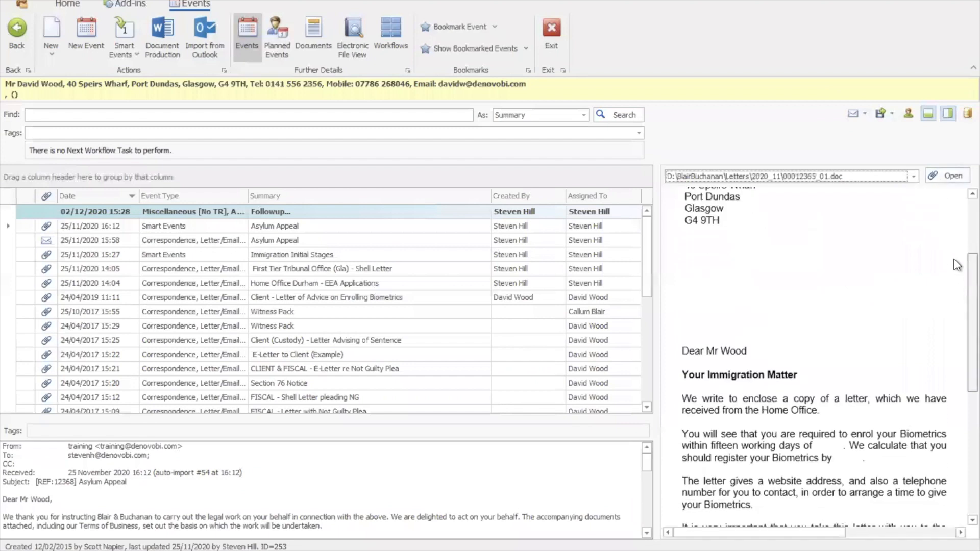
{"action": "scroll", "coordinate": [957, 265], "scroll_direction": "up", "scroll_amount": 3}
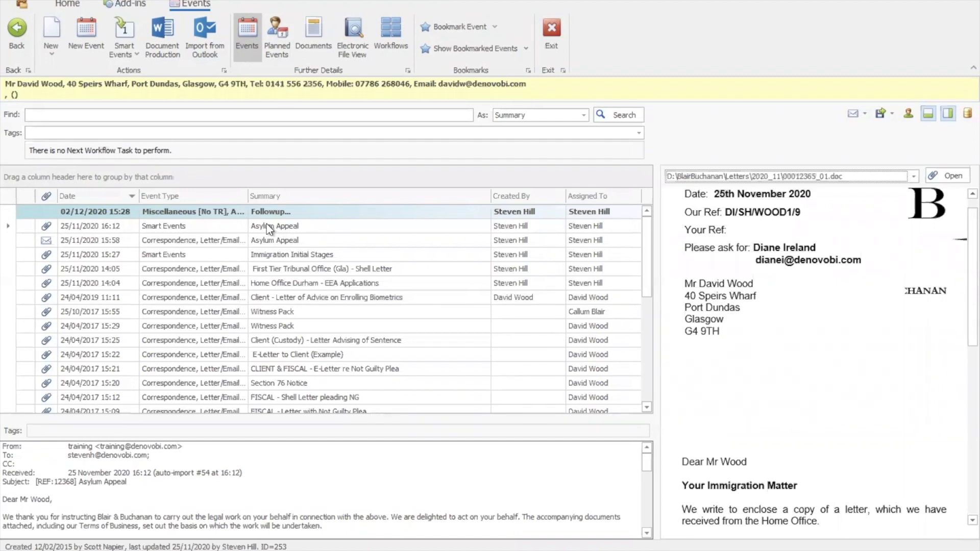
Step: Show the client for the 16:12 Asylum Appeal event, review the client and analysis details, and close the record
{"action": "right_click", "coordinate": [282, 231]}
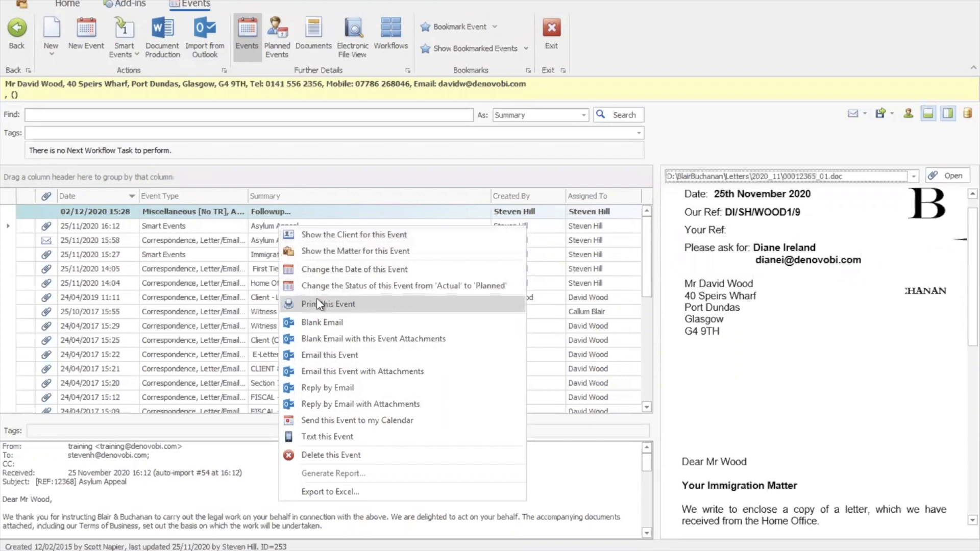
{"action": "left_click", "coordinate": [337, 234]}
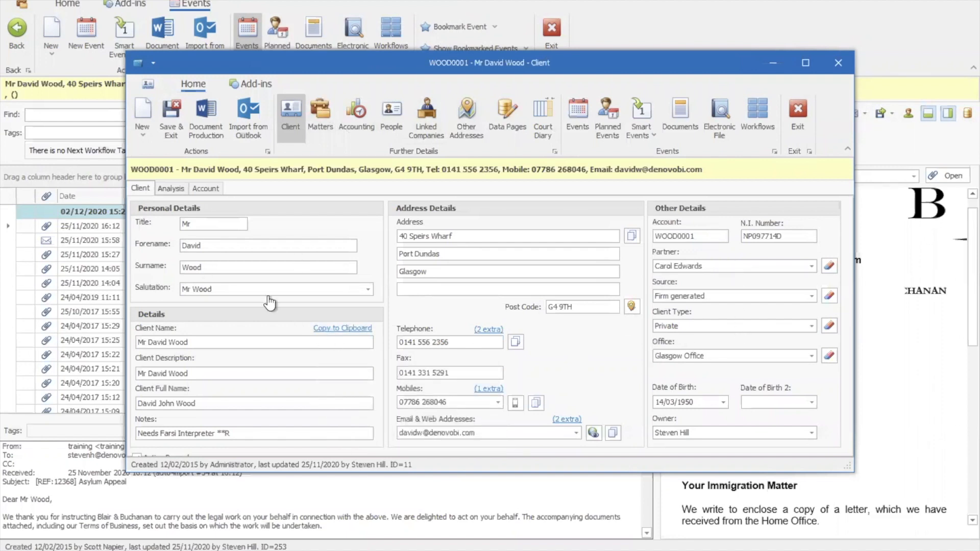
{"action": "left_click", "coordinate": [174, 189]}
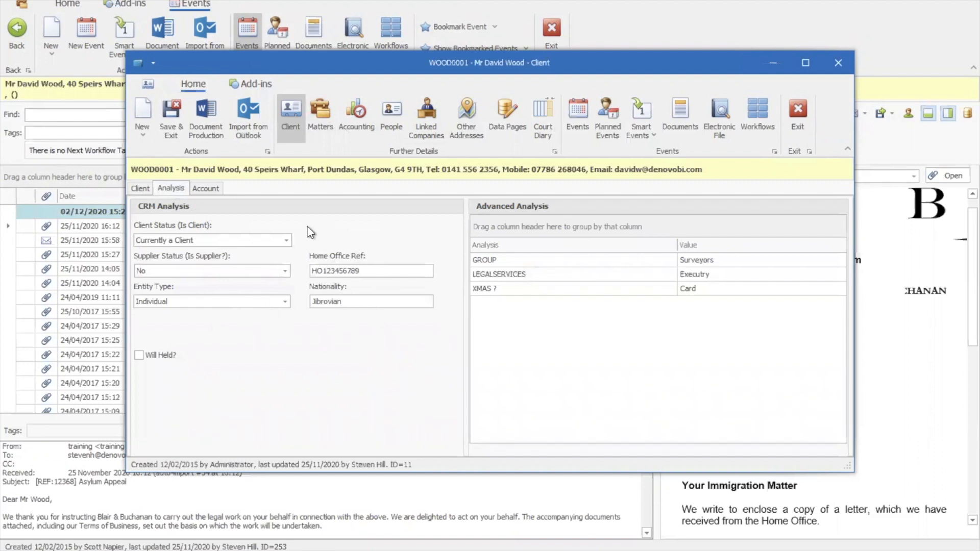
{"action": "left_click", "coordinate": [145, 189]}
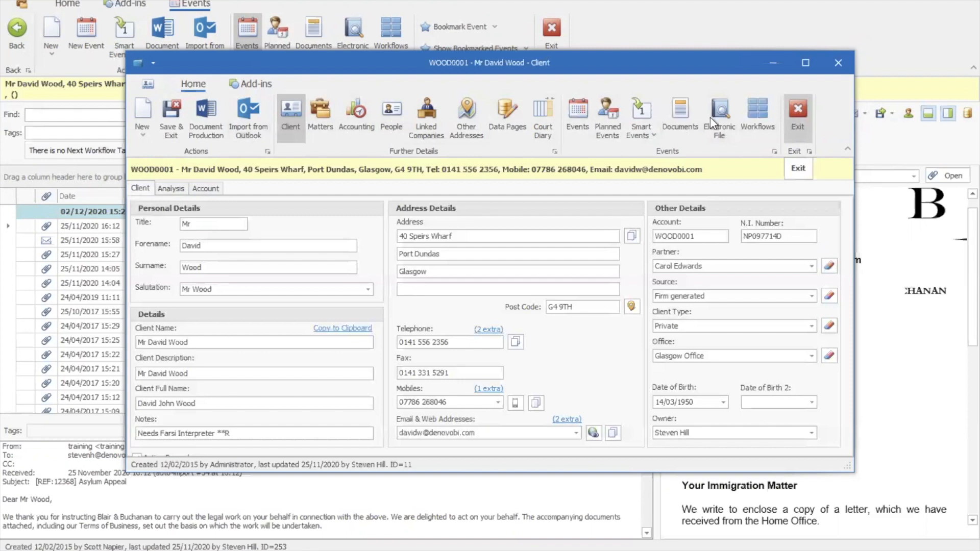
{"action": "left_click", "coordinate": [794, 122]}
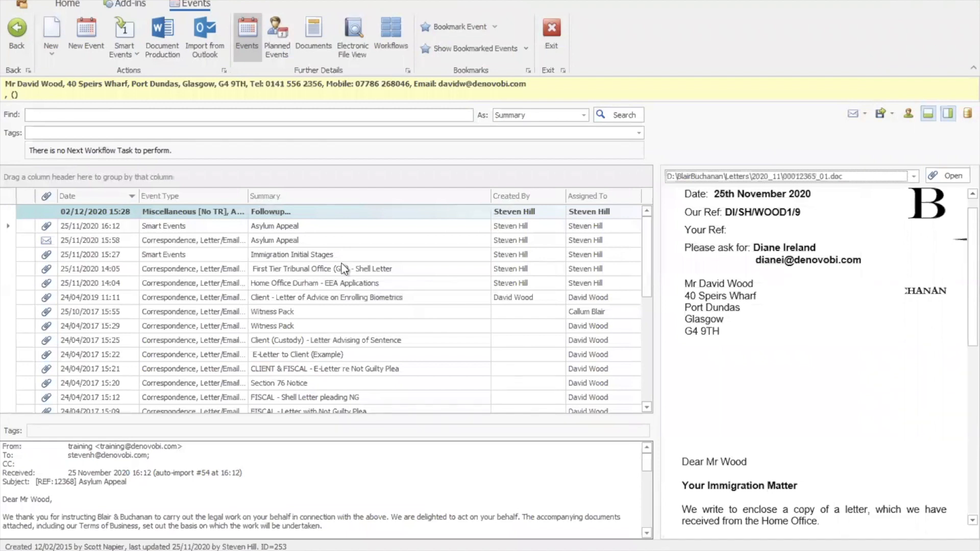
Step: Preview the 25/11/2020 15:58 Asylum Appeal email event and look over the actions available for it
{"action": "left_click", "coordinate": [284, 240]}
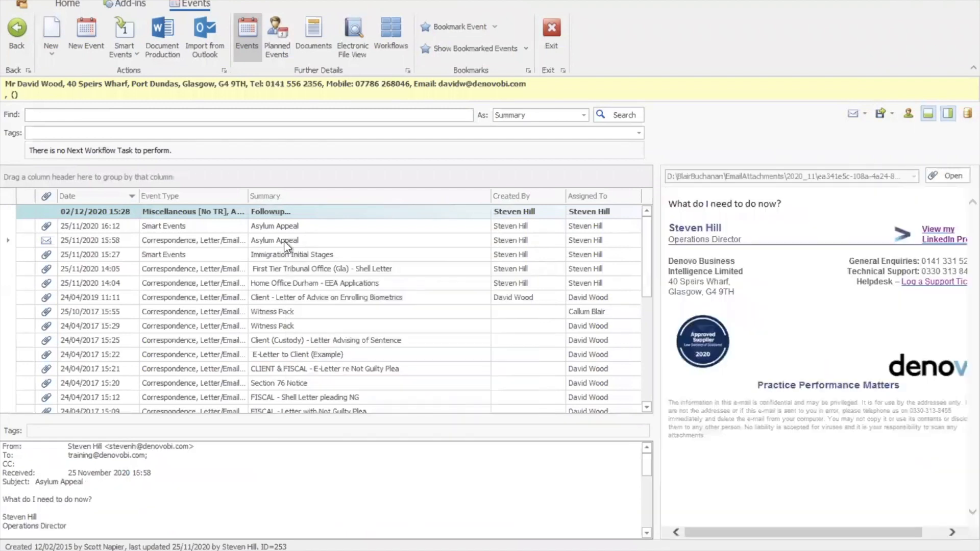
{"action": "right_click", "coordinate": [284, 240]}
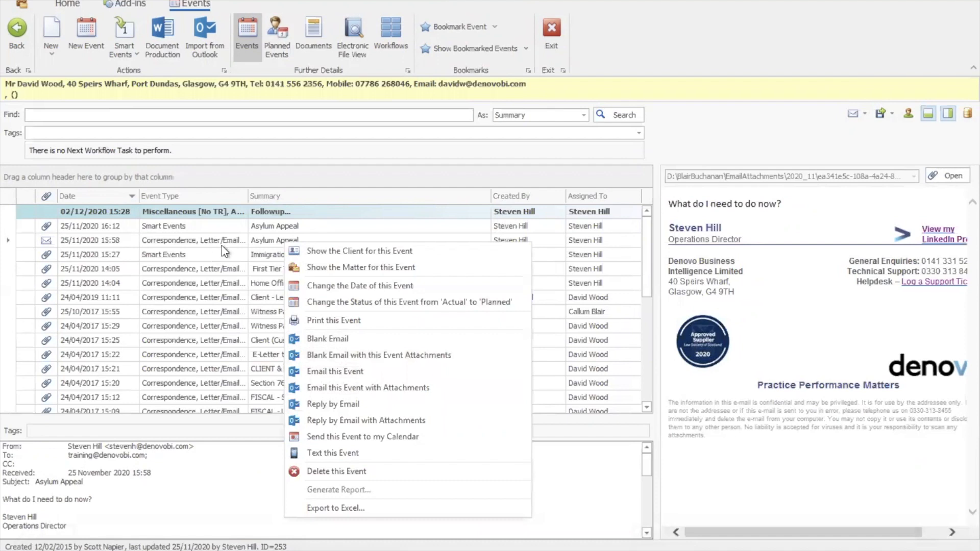
{"action": "left_click", "coordinate": [255, 241]}
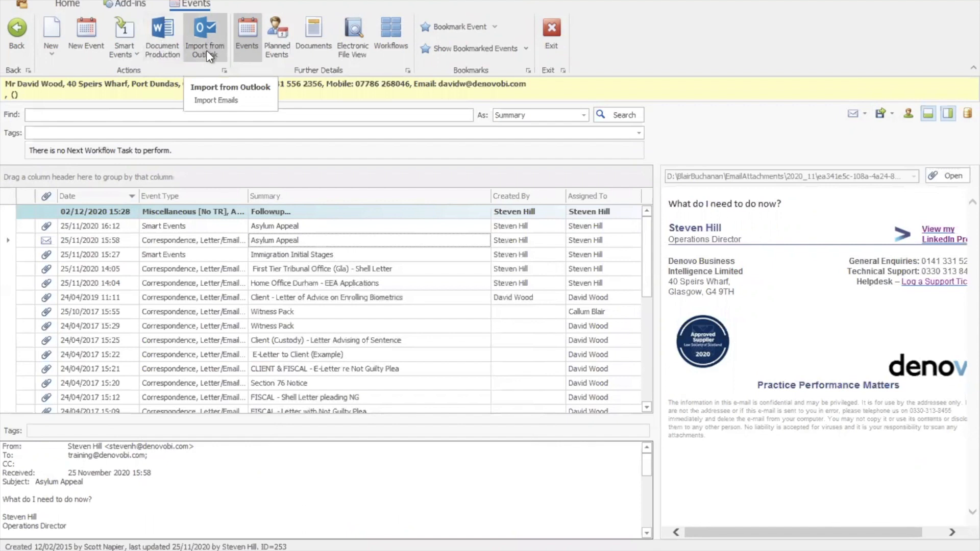
Step: Start producing a document for the matter from the Immigration templates, choosing the Home Office Glasgow - Shell Letter template
{"action": "left_click", "coordinate": [165, 43]}
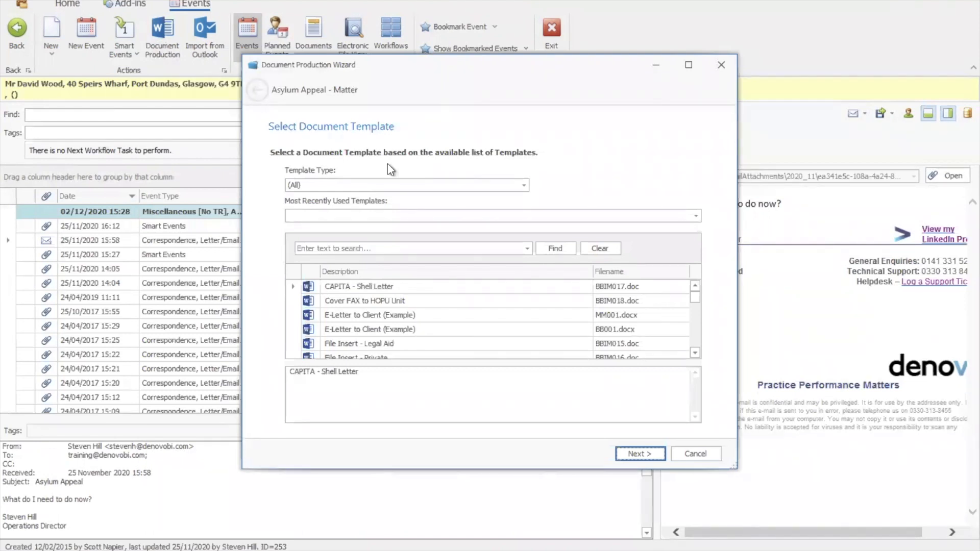
{"action": "left_click", "coordinate": [523, 185]}
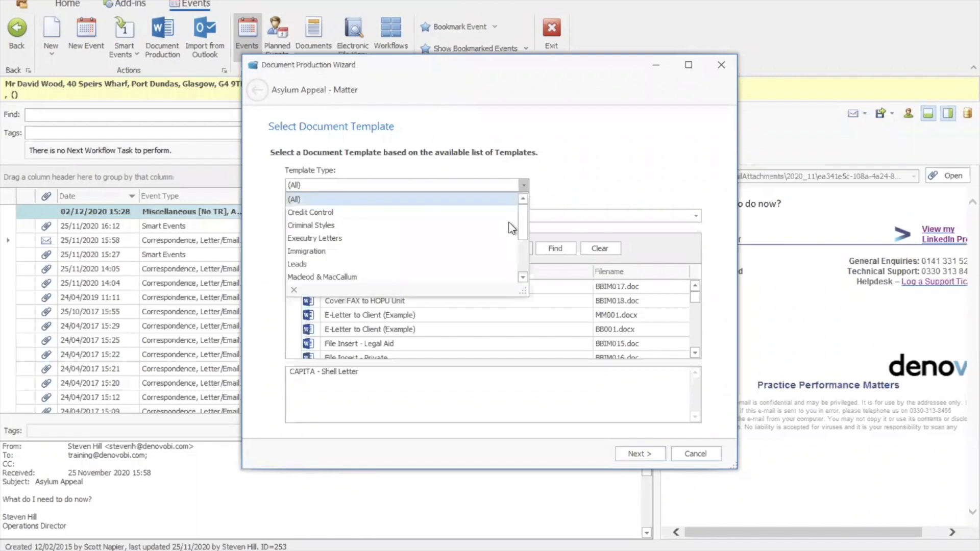
{"action": "left_click", "coordinate": [482, 250]}
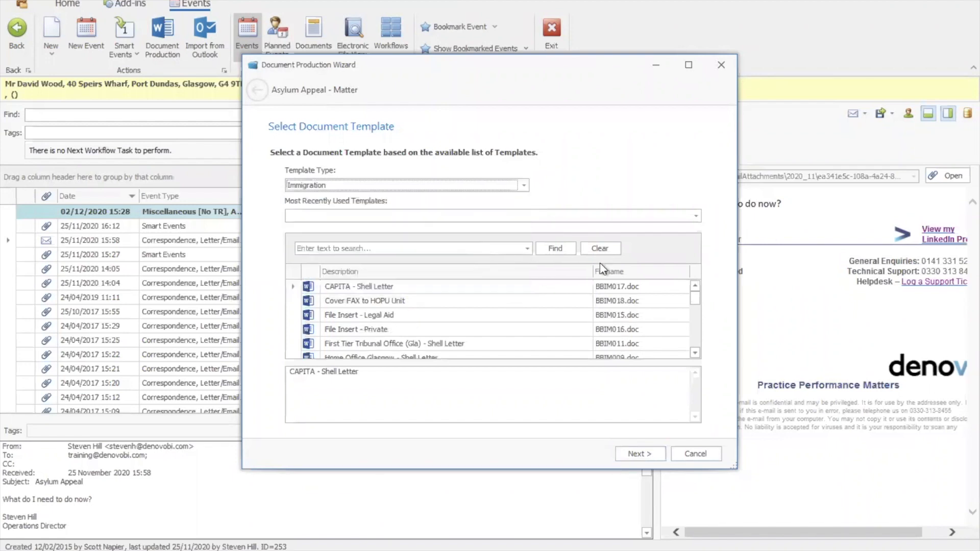
{"action": "left_click", "coordinate": [696, 337]}
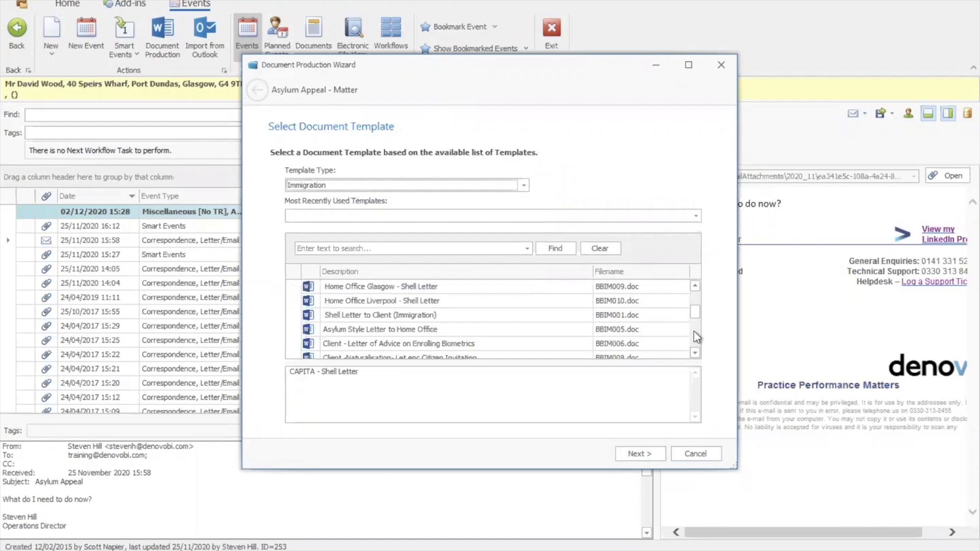
{"action": "left_click", "coordinate": [698, 341]}
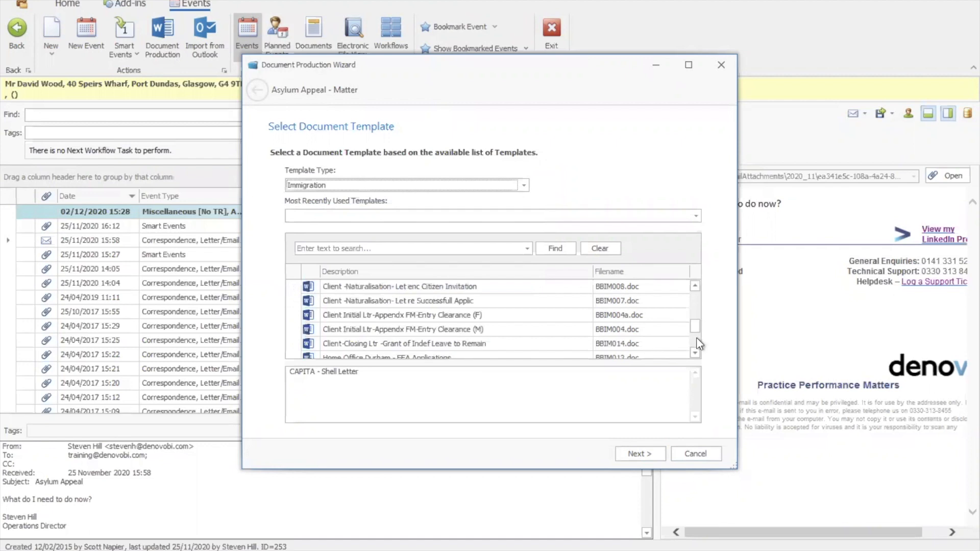
{"action": "left_click", "coordinate": [698, 343]}
{"action": "left_click_drag", "start_coordinate": [698, 347], "coordinate": [700, 316]}
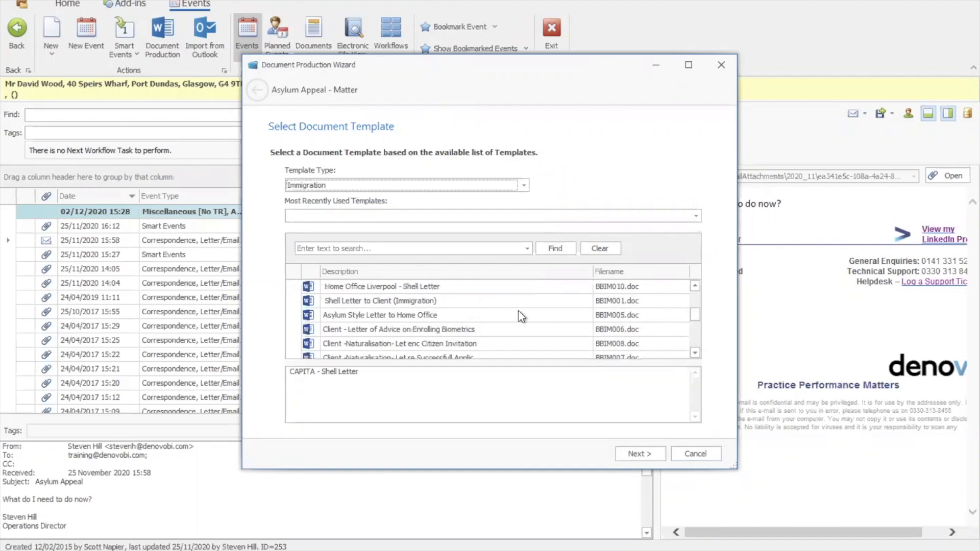
{"action": "left_click", "coordinate": [695, 287]}
{"action": "left_click", "coordinate": [696, 287]}
{"action": "left_click", "coordinate": [400, 303]}
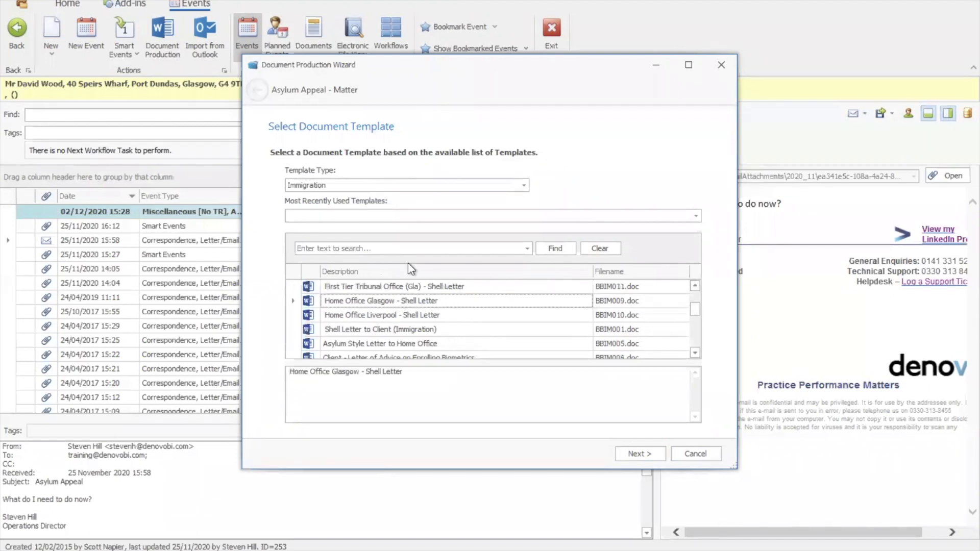
Step: Keep the default event details without a follow-up event, and finish the wizard to create the letter
{"action": "left_click", "coordinate": [639, 453]}
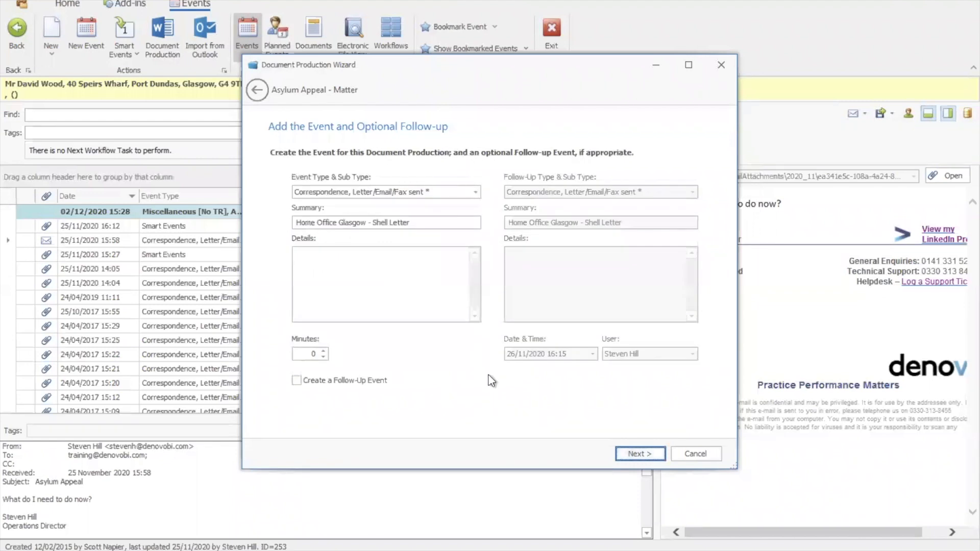
{"action": "left_click", "coordinate": [635, 454]}
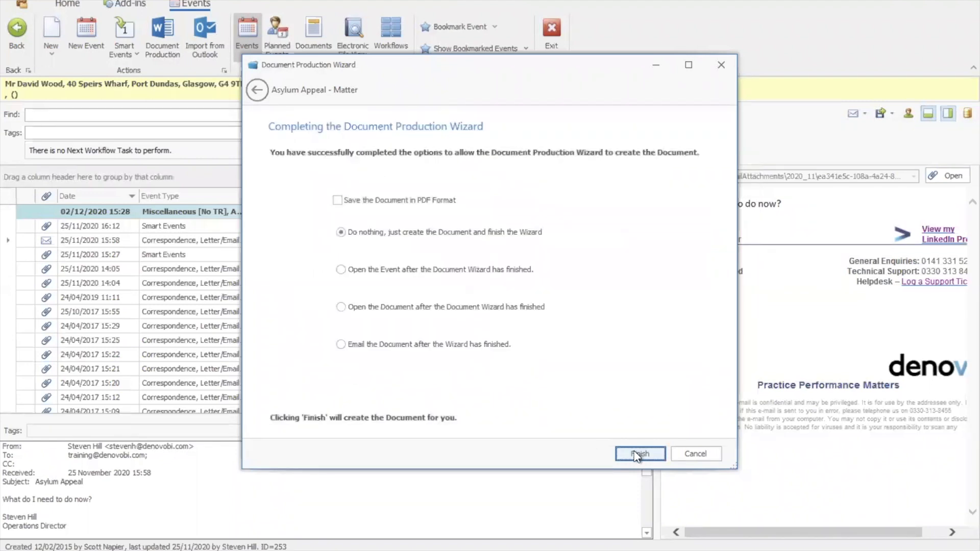
{"action": "left_click", "coordinate": [636, 455]}
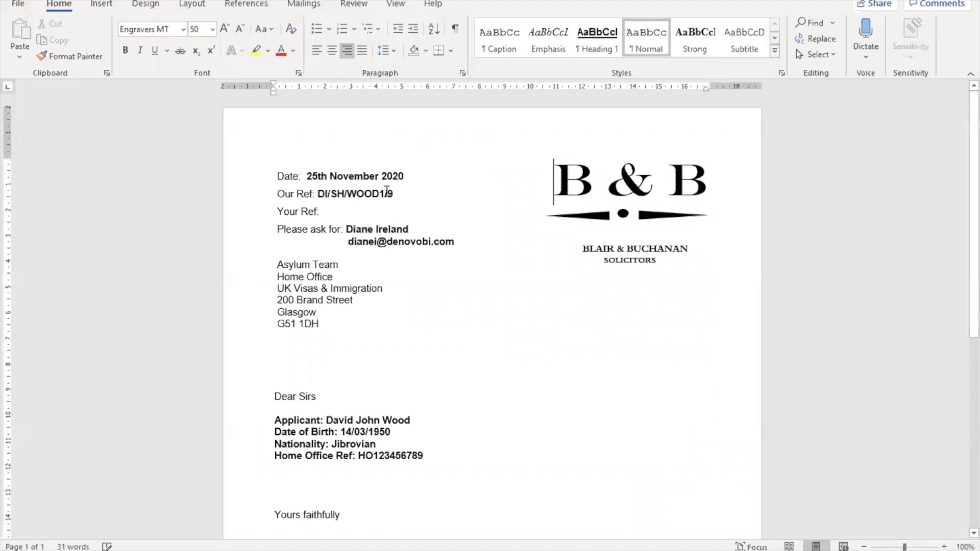
Step: Review the Home Office Glasgow letter in Word, including the applicant details and the space for body text, and close the document
{"action": "scroll", "coordinate": [397, 232], "scroll_direction": "down", "scroll_amount": 3}
{"action": "scroll", "coordinate": [397, 233], "scroll_direction": "down", "scroll_amount": 1}
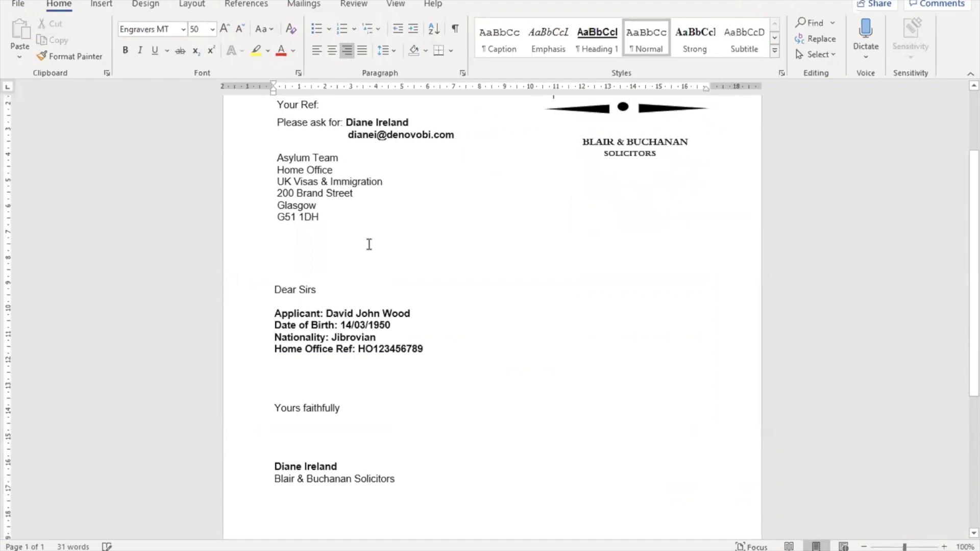
{"action": "scroll", "coordinate": [367, 270], "scroll_direction": "down", "scroll_amount": 1}
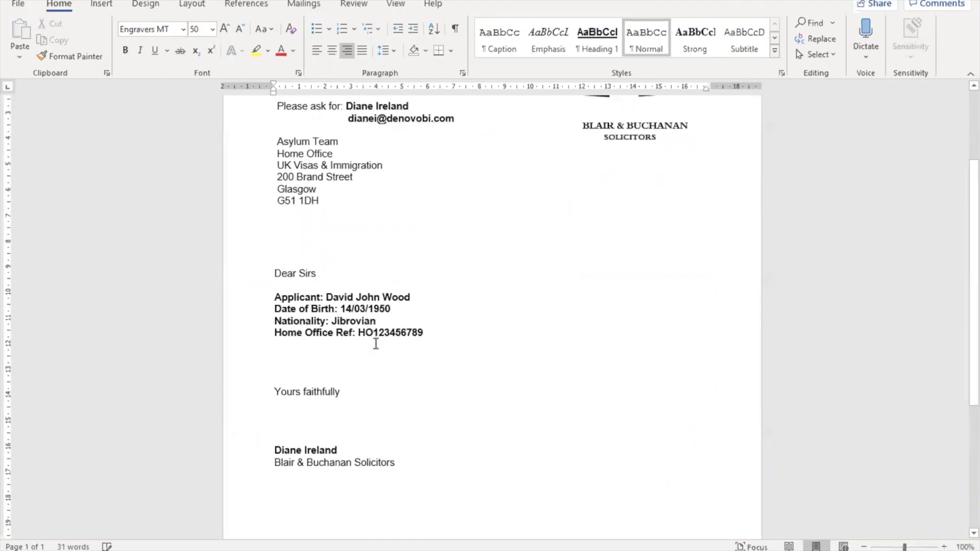
{"action": "left_click", "coordinate": [280, 350]}
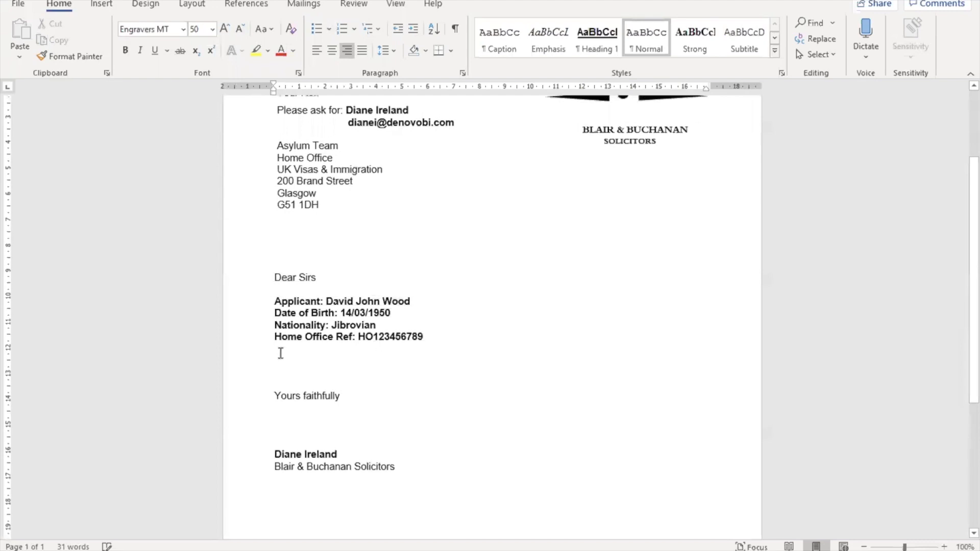
{"action": "left_click", "coordinate": [339, 345]}
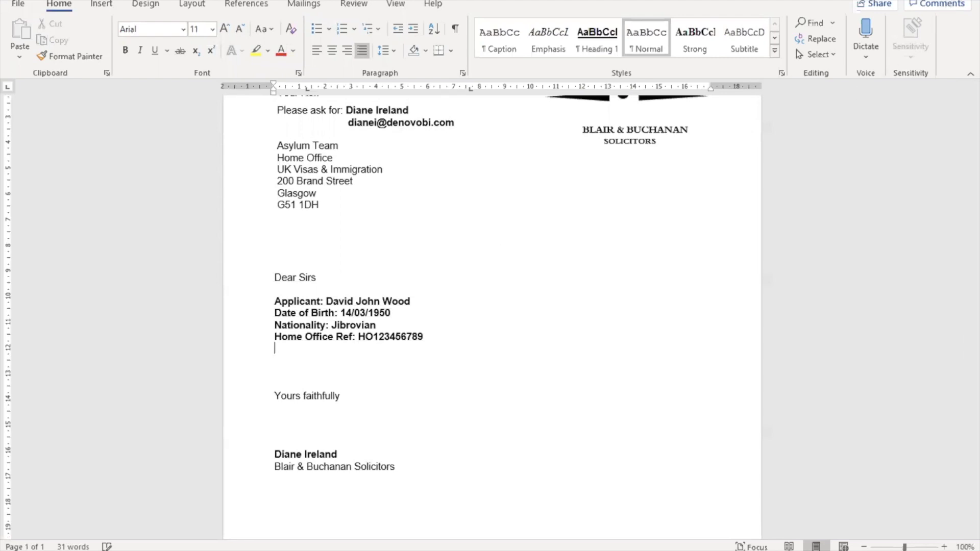
{"action": "left_click", "coordinate": [968, 1]}
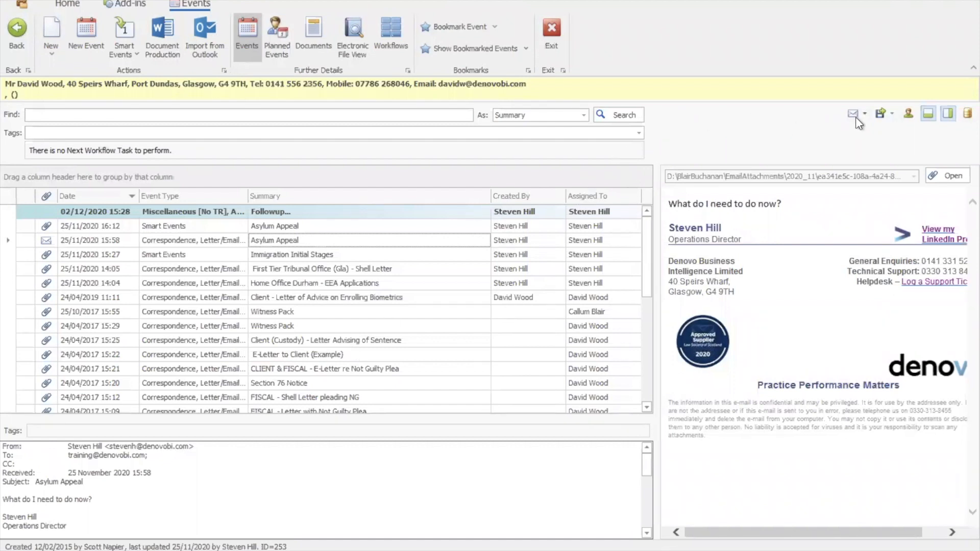
Step: Hide and restore the event text pane, and do the same with the document preview pane
{"action": "left_click", "coordinate": [928, 114]}
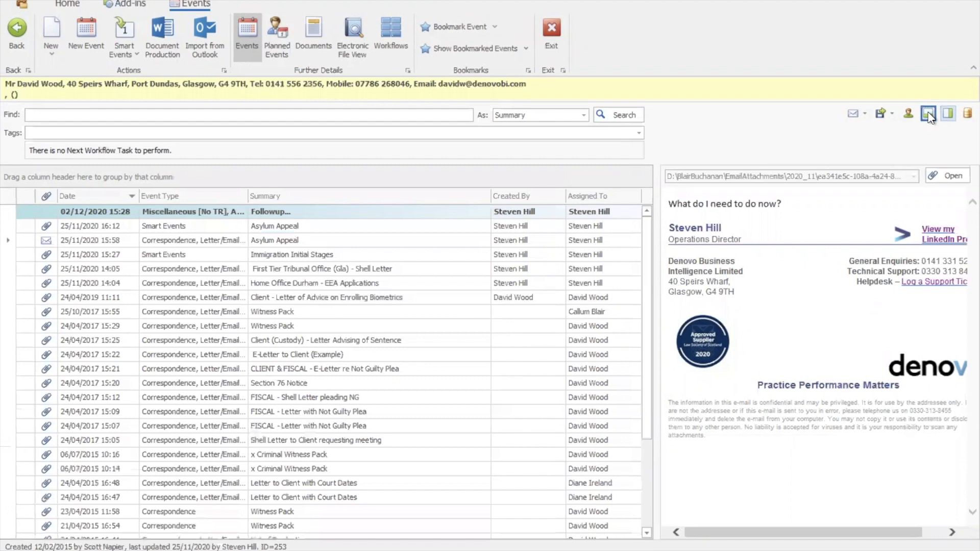
{"action": "left_click", "coordinate": [929, 114]}
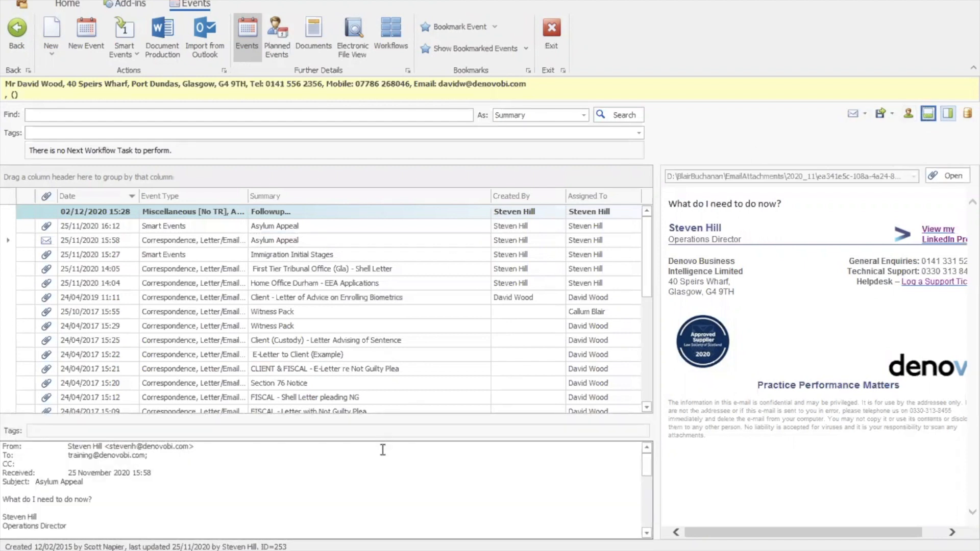
{"action": "left_click", "coordinate": [947, 112]}
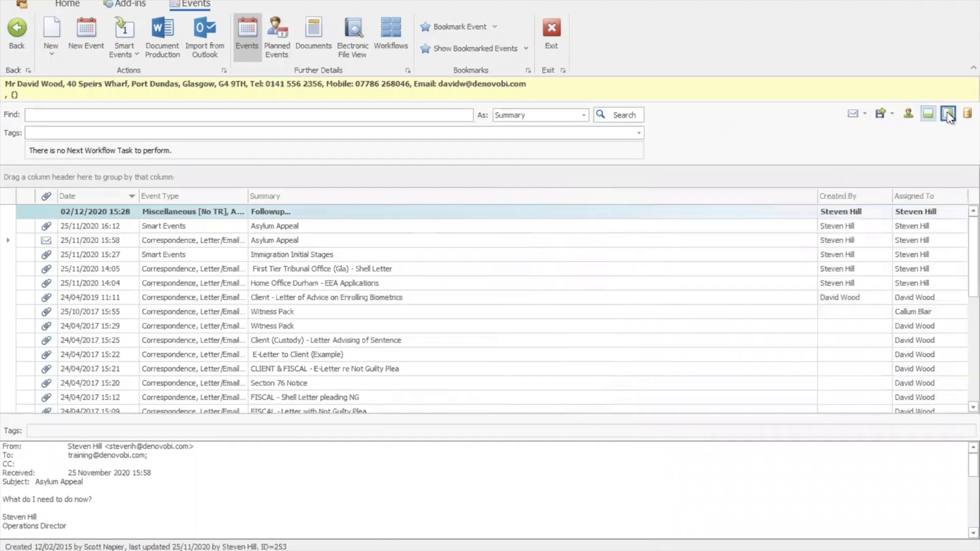
{"action": "left_click", "coordinate": [947, 113]}
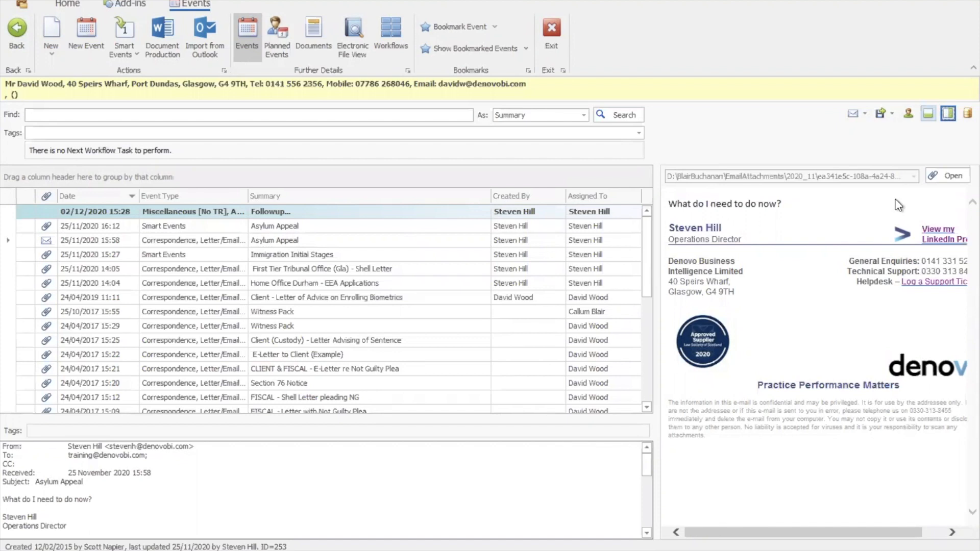
Step: Mark the Immigration Initial Stages, First Tier Tribunal Office (Gla) - Shell Letter and Home Office Durham - EEA Applications events for emailing
{"action": "left_click", "coordinate": [479, 230]}
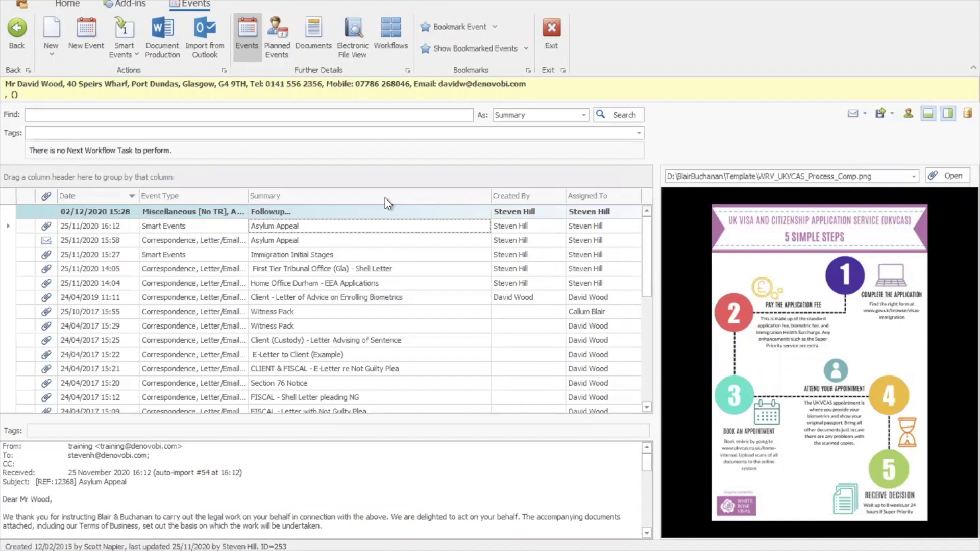
{"action": "left_click", "coordinate": [862, 113]}
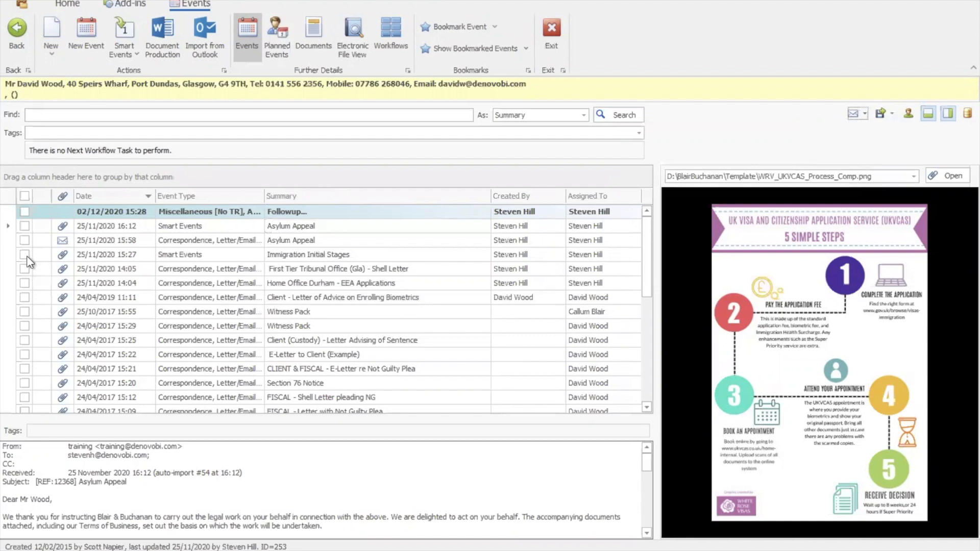
{"action": "left_click", "coordinate": [25, 254]}
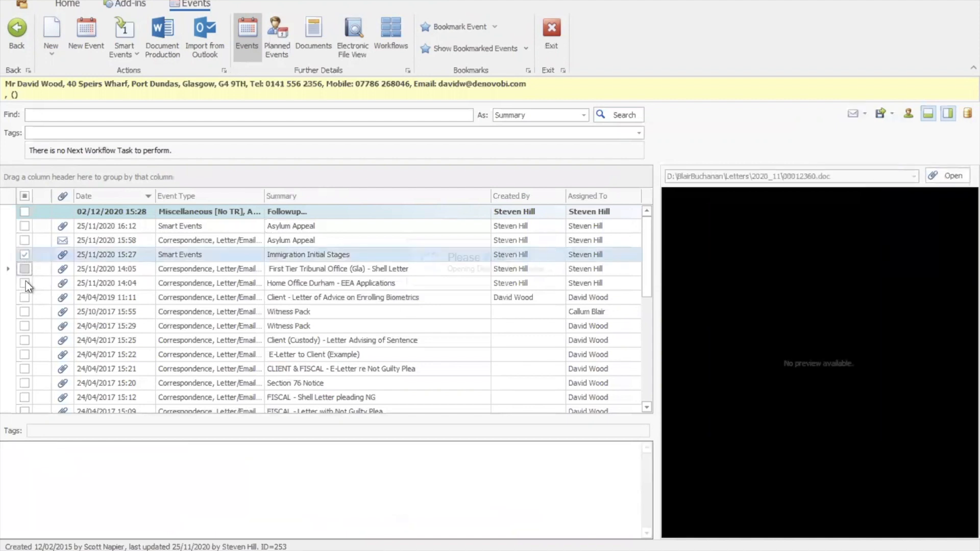
{"action": "left_click", "coordinate": [25, 269]}
{"action": "left_click", "coordinate": [23, 281]}
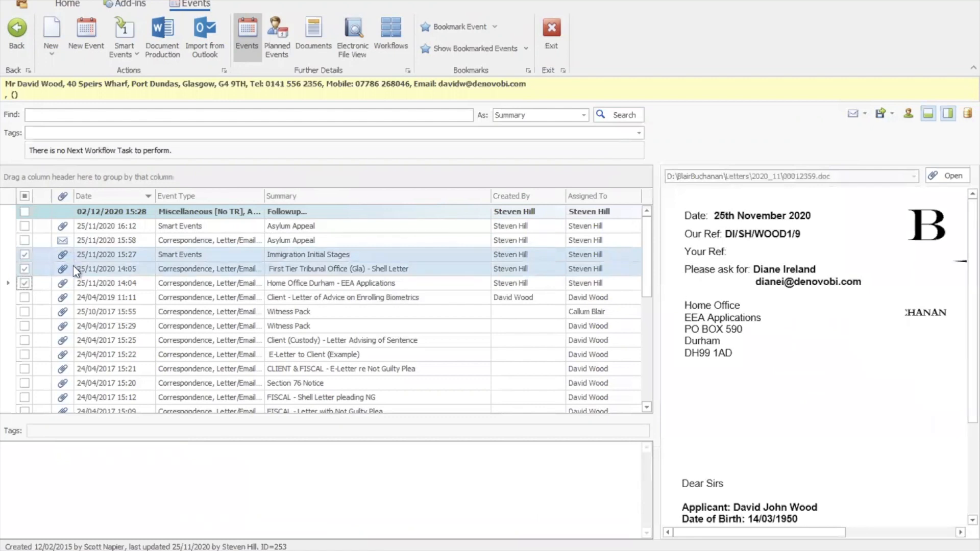
Step: Create an email with the marked events' attachments, selecting no listed recipient and keeping Asylum Appeal as the event summary
{"action": "left_click", "coordinate": [862, 115]}
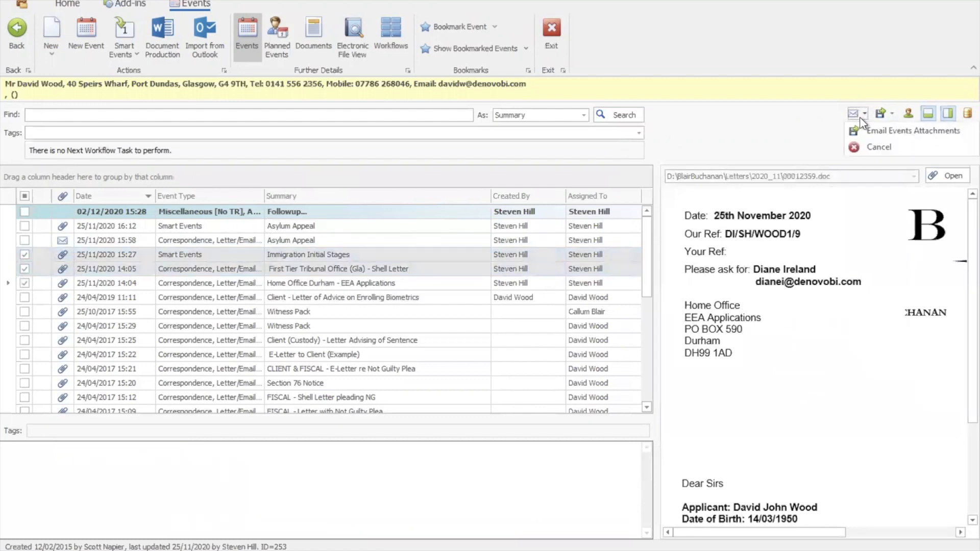
{"action": "left_click", "coordinate": [867, 130]}
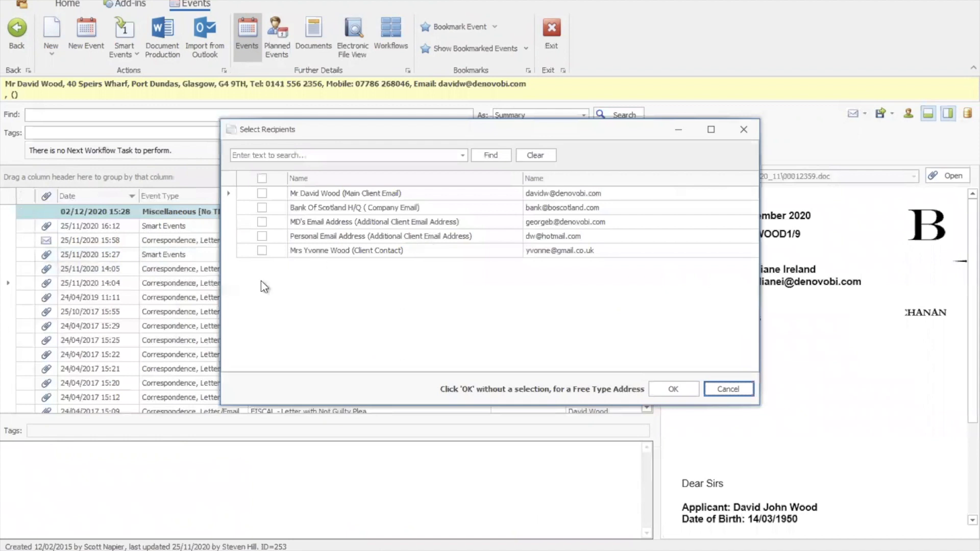
{"action": "left_click", "coordinate": [681, 389]}
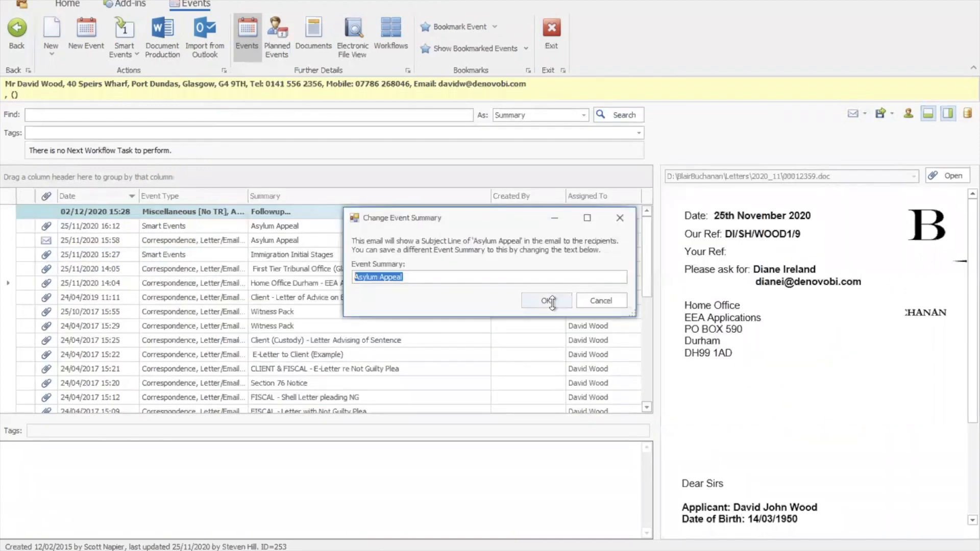
{"action": "left_click", "coordinate": [550, 302]}
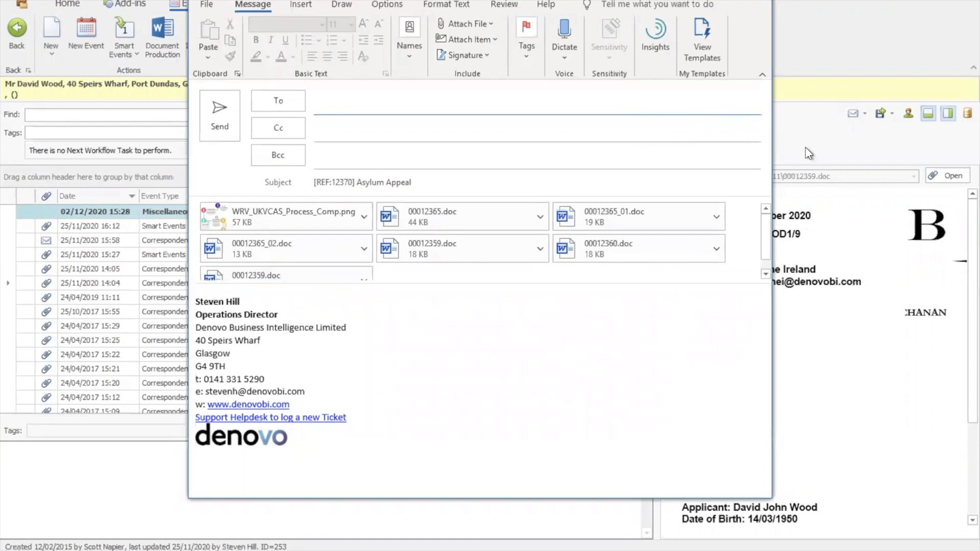
Step: Address the attachments email to the suggested recent contact and send it
{"action": "left_click", "coordinate": [393, 106]}
{"action": "type", "text": "st"}
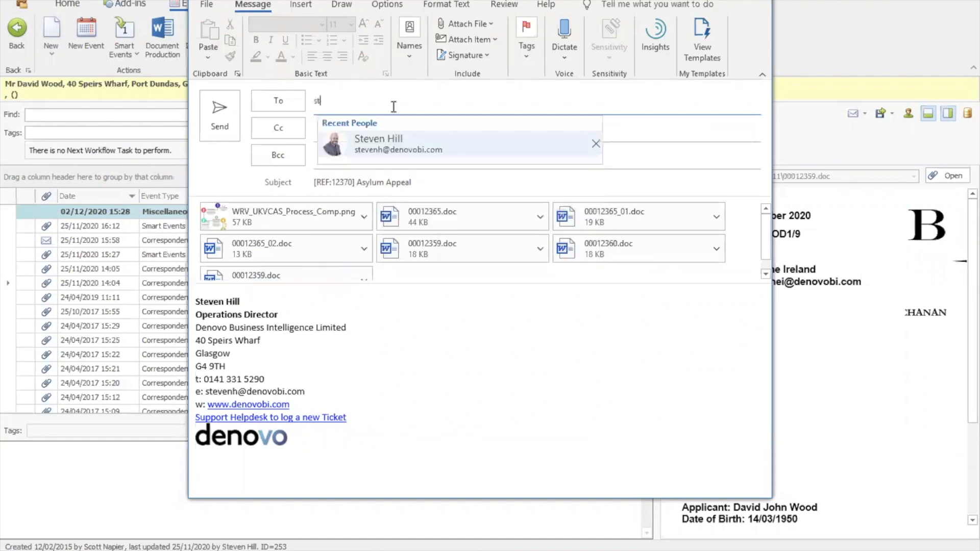
{"action": "left_click", "coordinate": [382, 146]}
{"action": "left_click", "coordinate": [206, 110]}
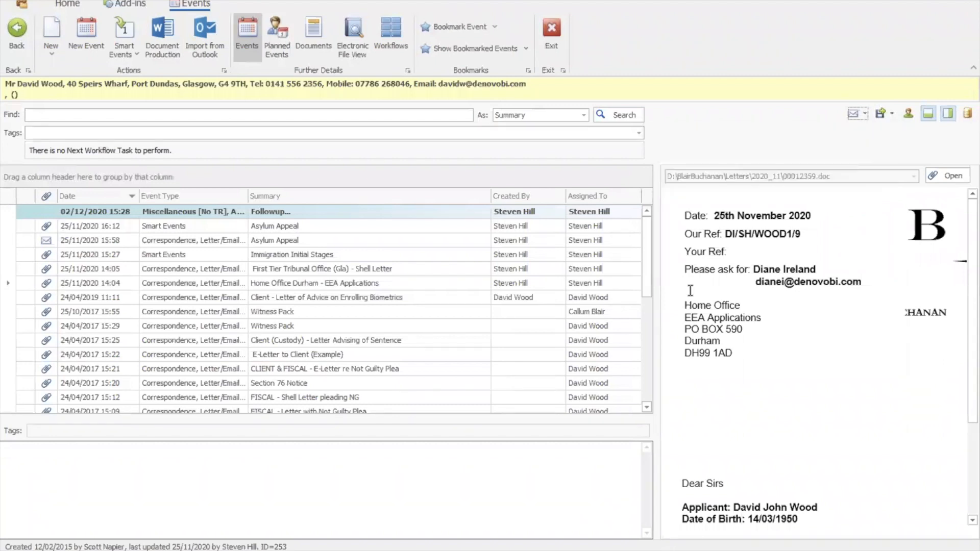
Step: Mark all of the matter's events for saving, display the save options and check the marked list down to the oldest events
{"action": "left_click", "coordinate": [644, 329]}
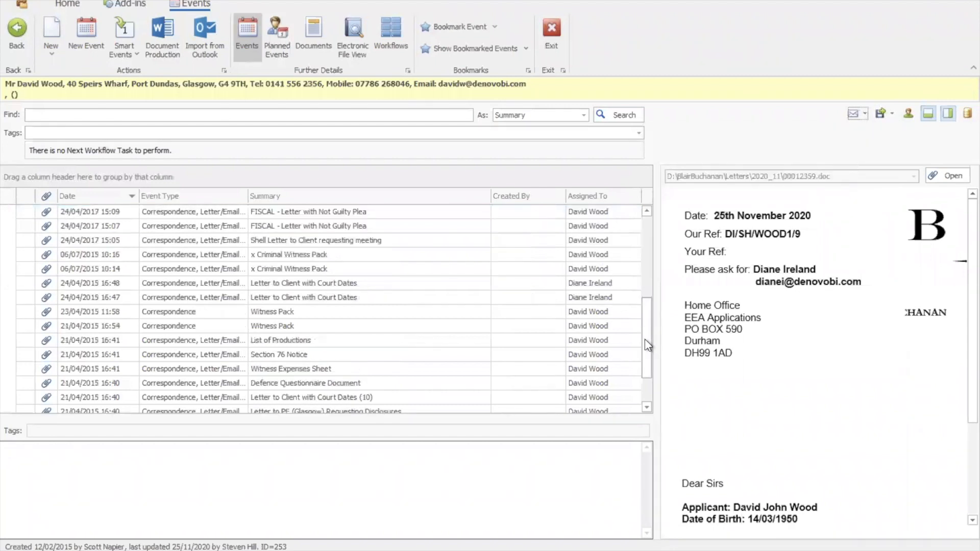
{"action": "left_click", "coordinate": [644, 253]}
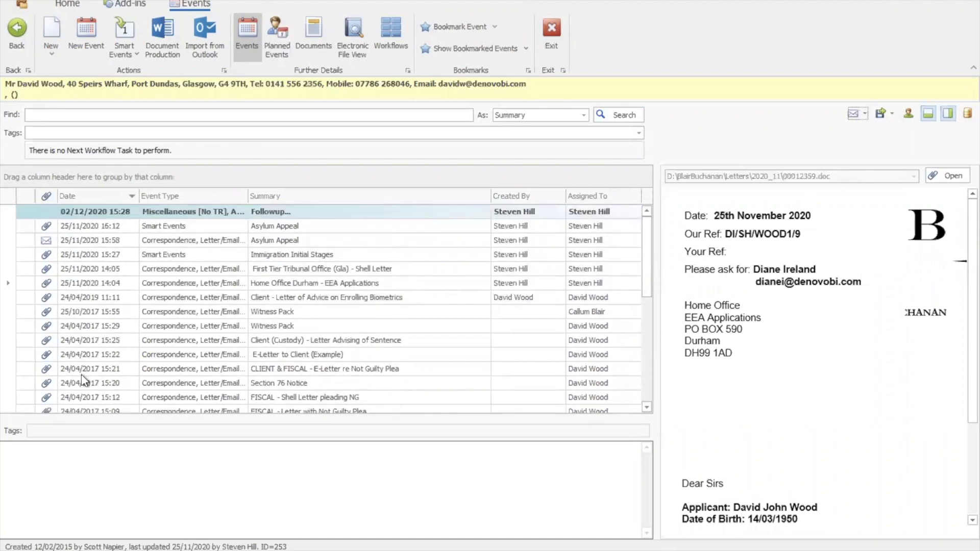
{"action": "left_click", "coordinate": [887, 115]}
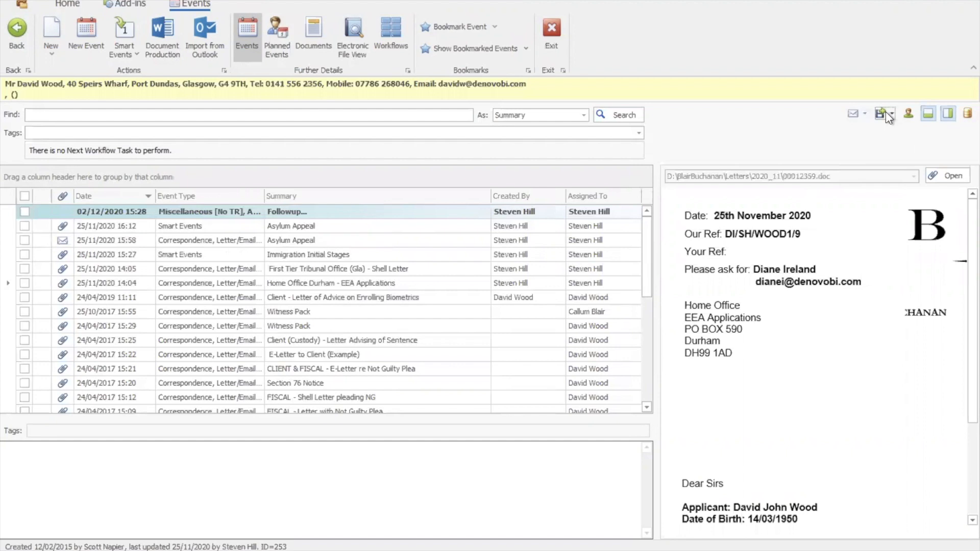
{"action": "left_click", "coordinate": [24, 195]}
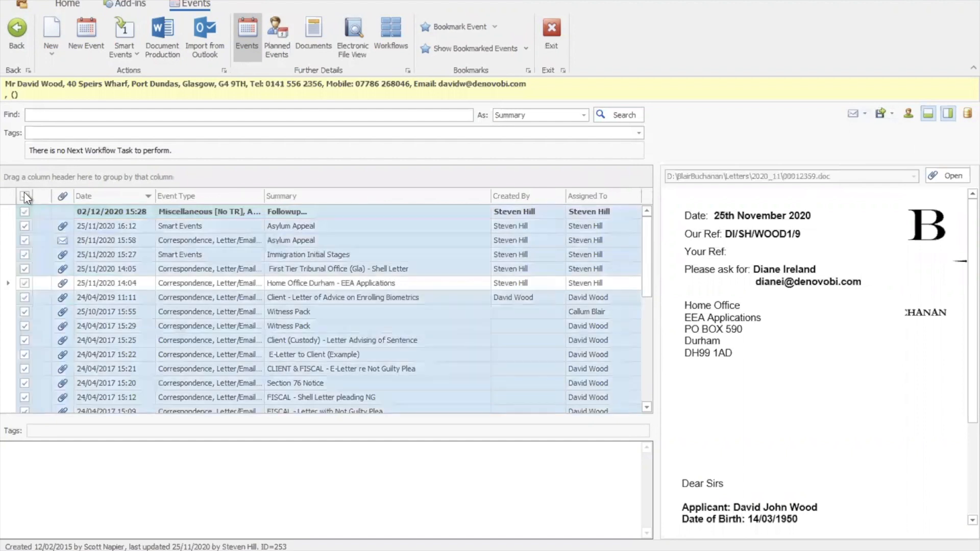
{"action": "left_click", "coordinate": [883, 112]}
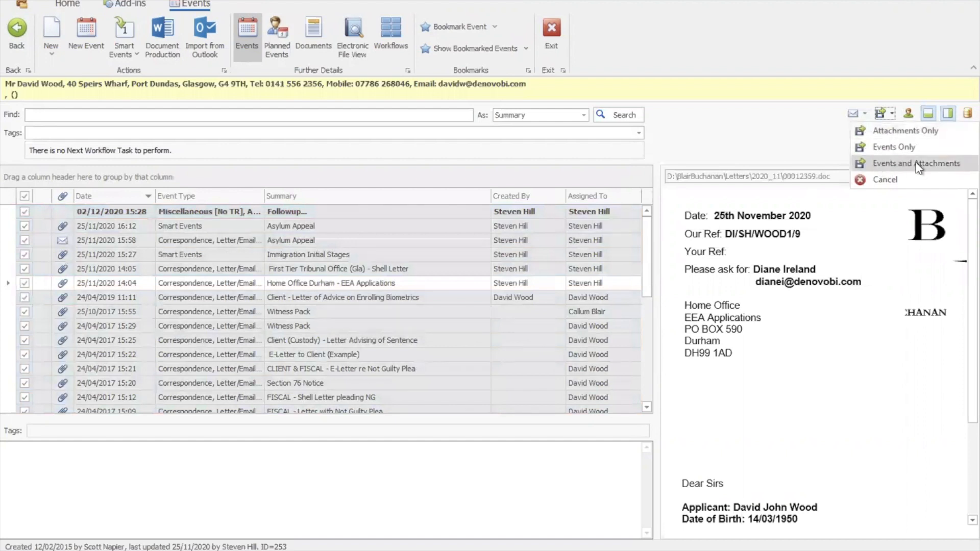
{"action": "left_click", "coordinate": [757, 141]}
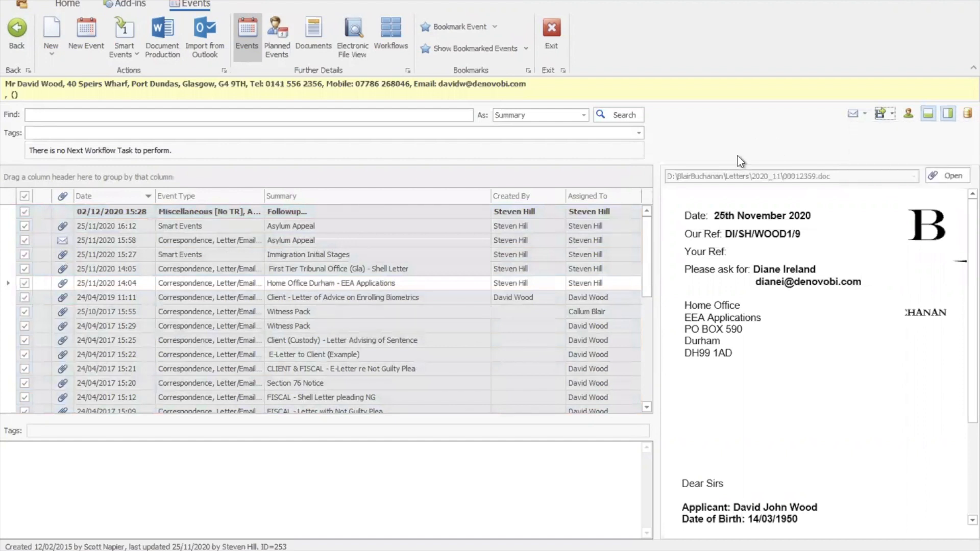
{"action": "left_click_drag", "start_coordinate": [646, 252], "coordinate": [647, 398]}
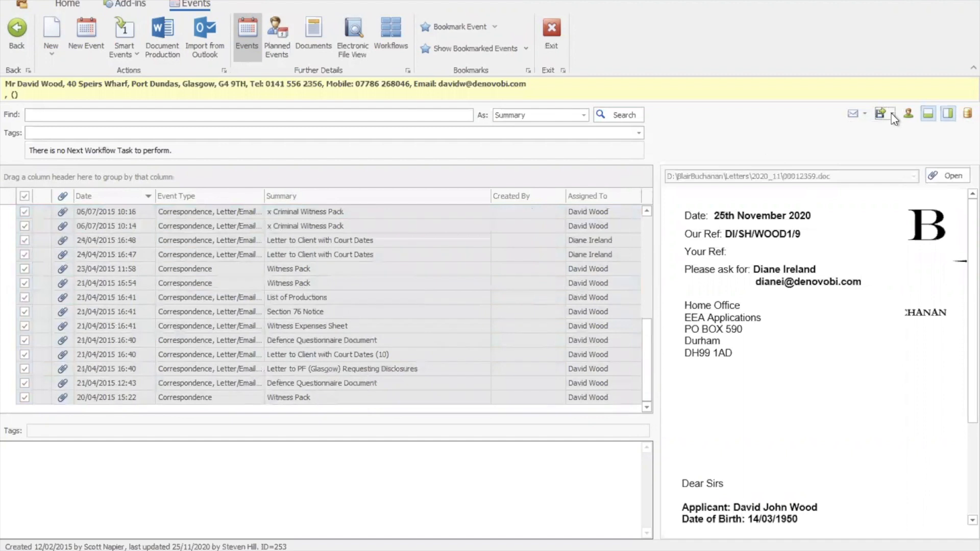
{"action": "mouse_move", "coordinate": [649, 360]}
{"action": "left_mouse_down"}
{"action": "mouse_move", "coordinate": [649, 299]}
{"action": "mouse_move", "coordinate": [656, 361]}
{"action": "left_mouse_up"}
Step: Switch to File Explorer, examine the exported event PDFs and attachments in the user's folder within Exported_20201125, and minimise it
{"action": "left_click", "coordinate": [95, 549]}
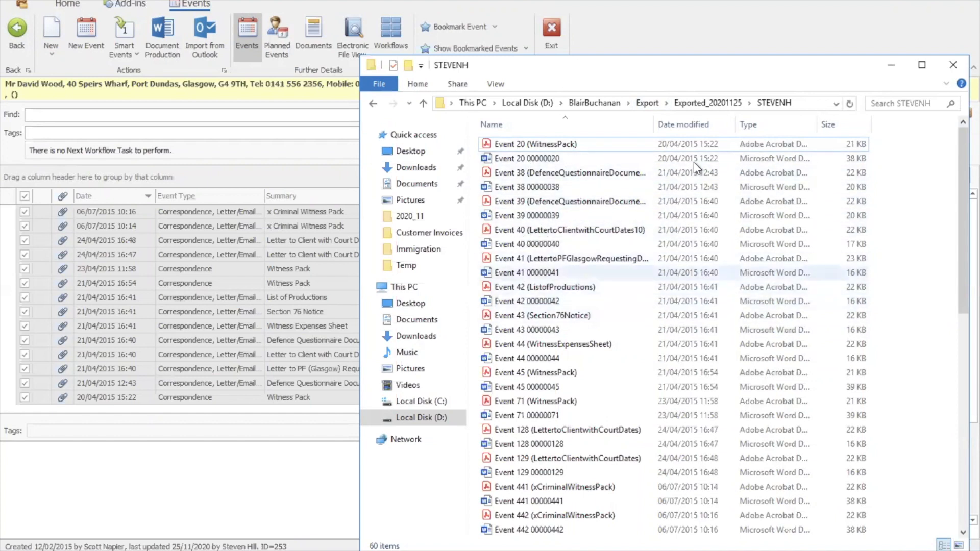
{"action": "scroll", "coordinate": [954, 359], "scroll_direction": "down", "scroll_amount": 2}
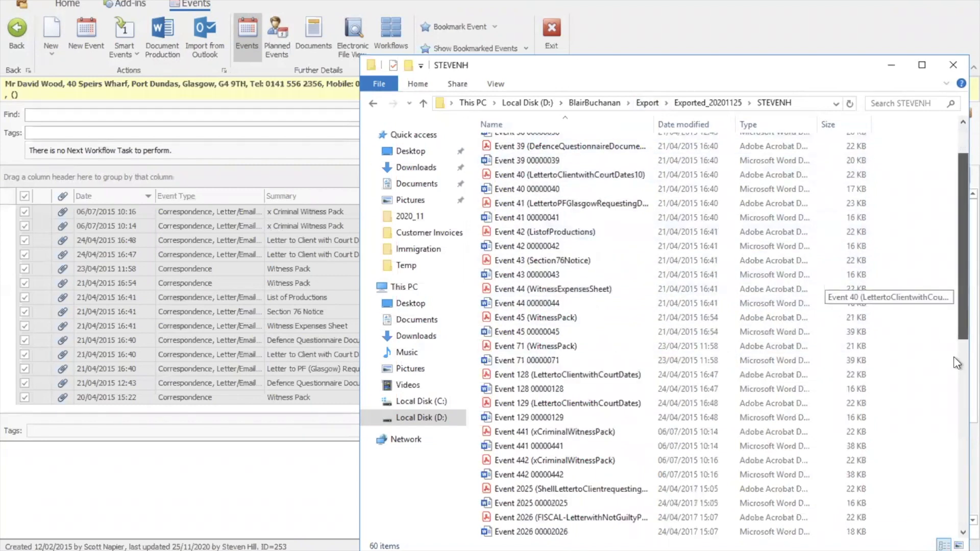
{"action": "scroll", "coordinate": [957, 363], "scroll_direction": "down", "scroll_amount": 9}
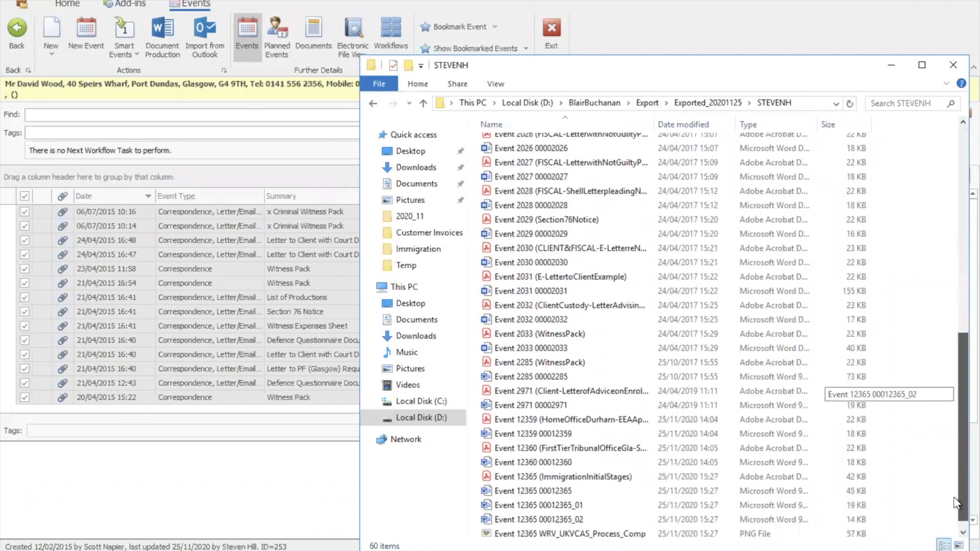
{"action": "scroll", "coordinate": [955, 502], "scroll_direction": "down", "scroll_amount": 1}
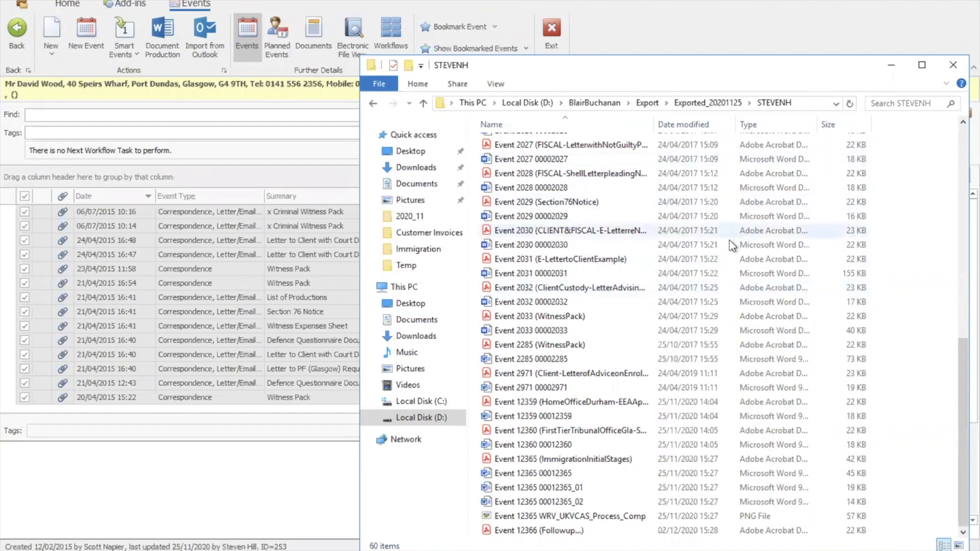
{"action": "scroll", "coordinate": [685, 286], "scroll_direction": "up", "scroll_amount": 2}
{"action": "scroll", "coordinate": [685, 286], "scroll_direction": "up", "scroll_amount": 8}
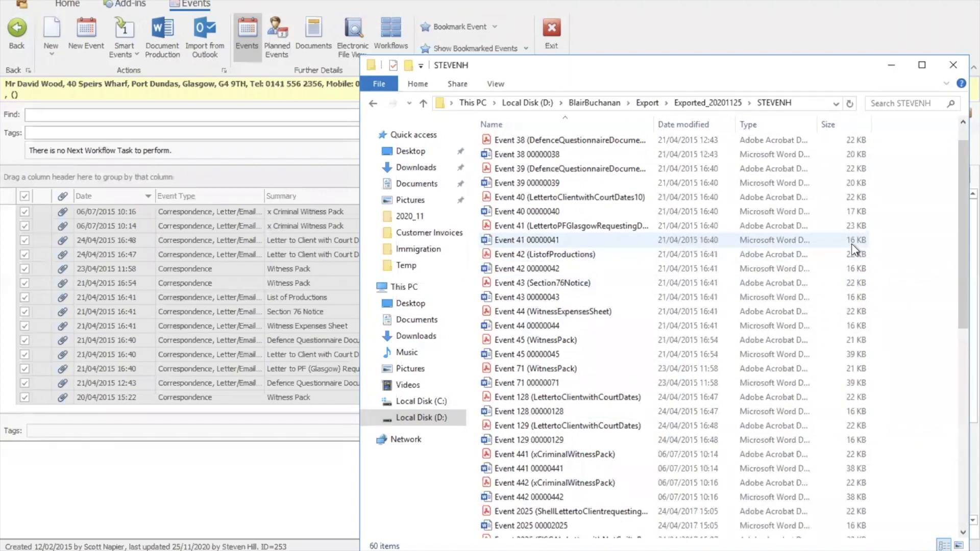
{"action": "left_click_drag", "start_coordinate": [955, 221], "coordinate": [956, 248]}
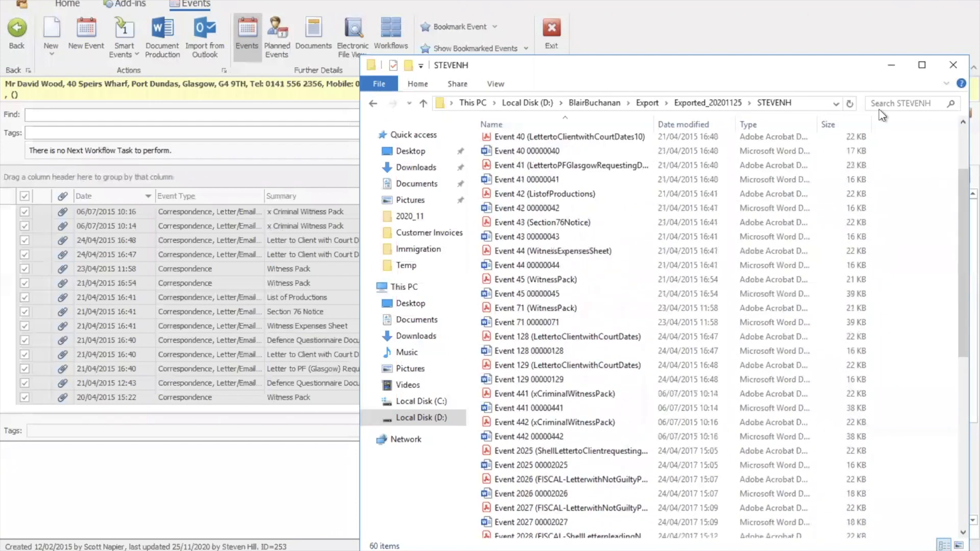
{"action": "left_click", "coordinate": [891, 67]}
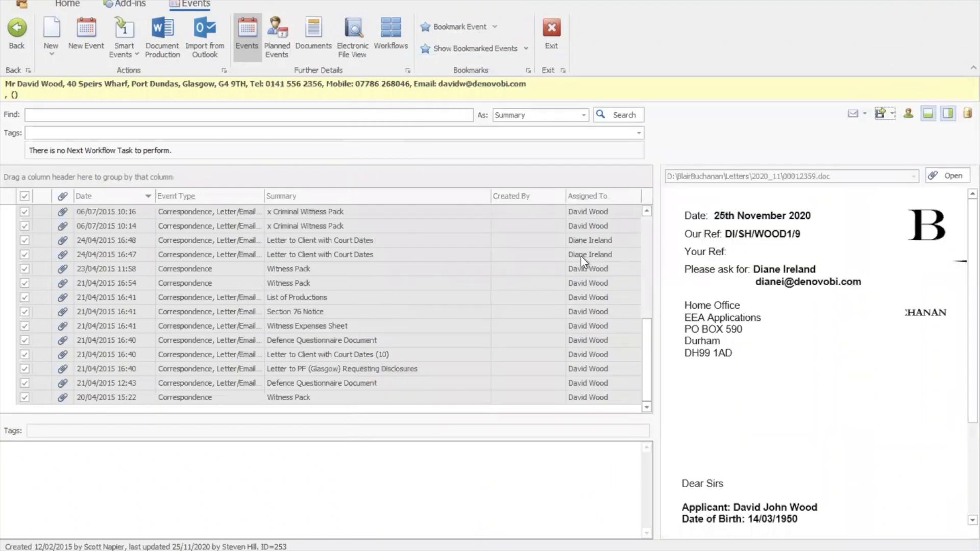
Step: Cancel saving the marked events and their attachments
{"action": "left_click_drag", "start_coordinate": [644, 222], "coordinate": [644, 221]}
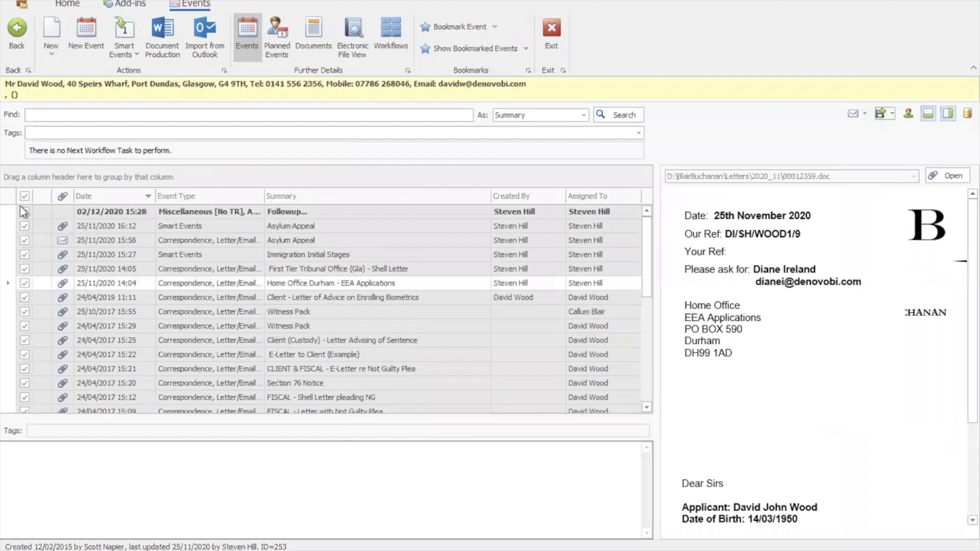
{"action": "left_click", "coordinate": [886, 112]}
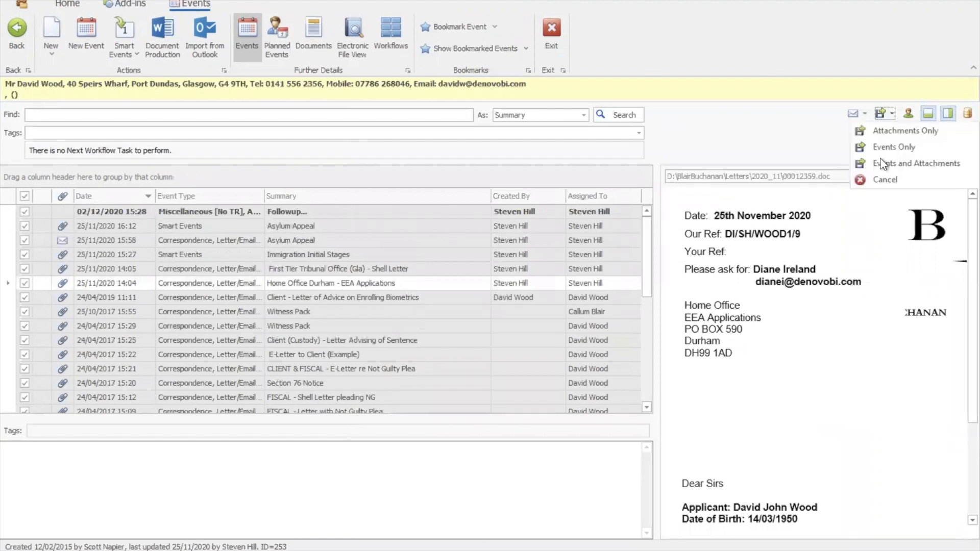
{"action": "left_click", "coordinate": [880, 179]}
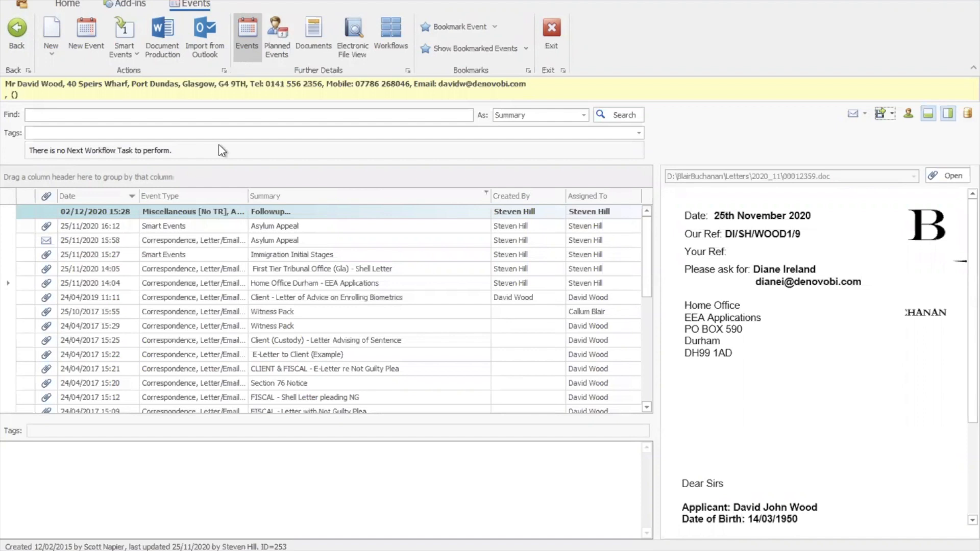
Step: Return to the Asylum Appeal matter's details, exit the matter, and sort the Immigration matters list by UDDate1 in ascending order
{"action": "left_click", "coordinate": [27, 56]}
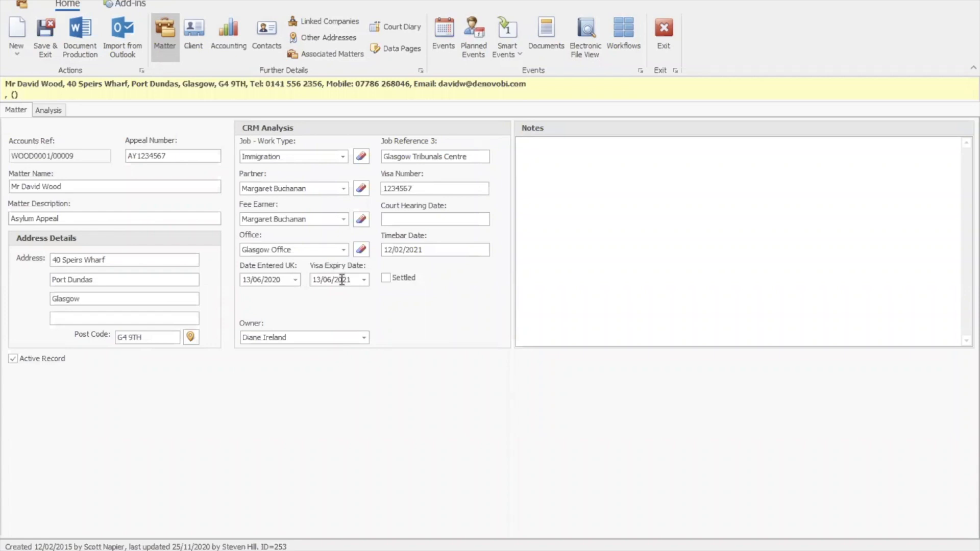
{"action": "left_click", "coordinate": [664, 48]}
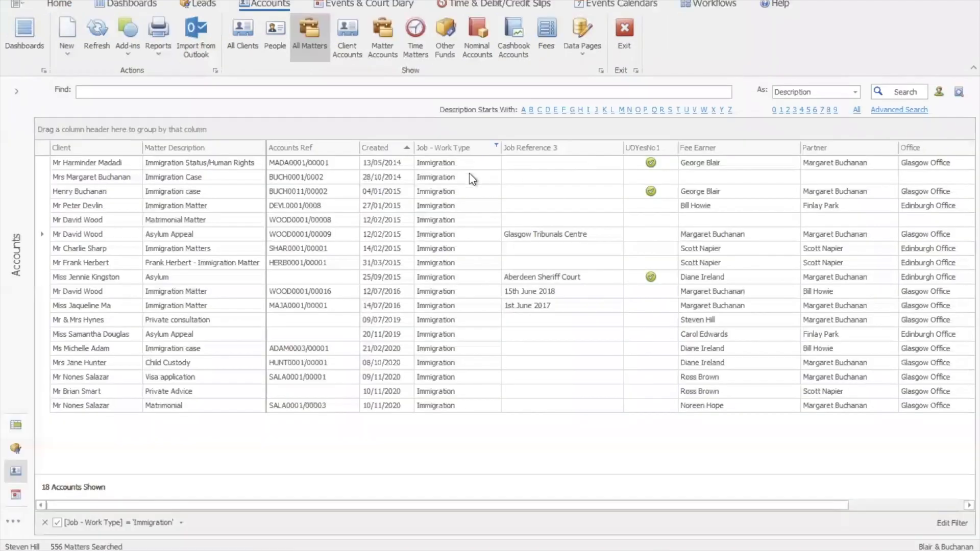
{"action": "left_click_drag", "start_coordinate": [434, 506], "coordinate": [620, 512]}
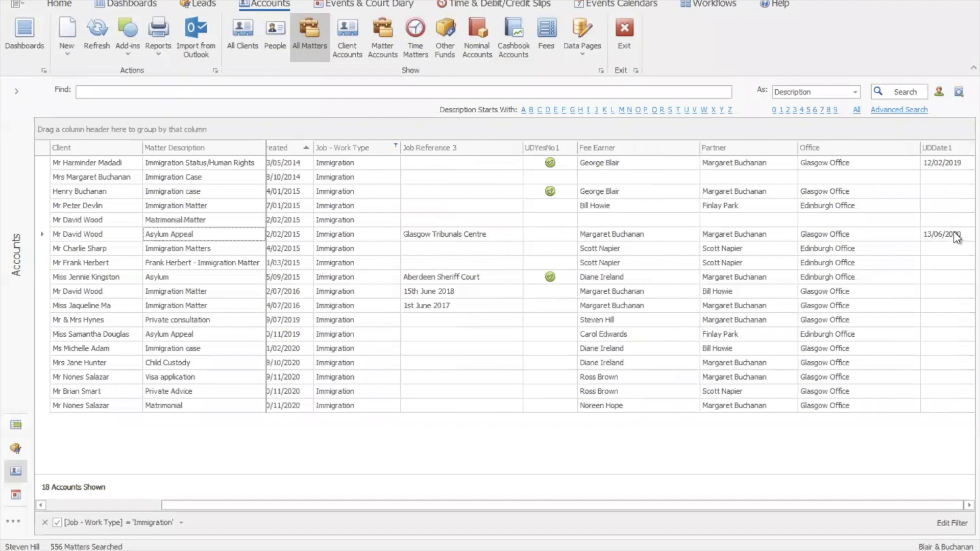
{"action": "left_click", "coordinate": [935, 149]}
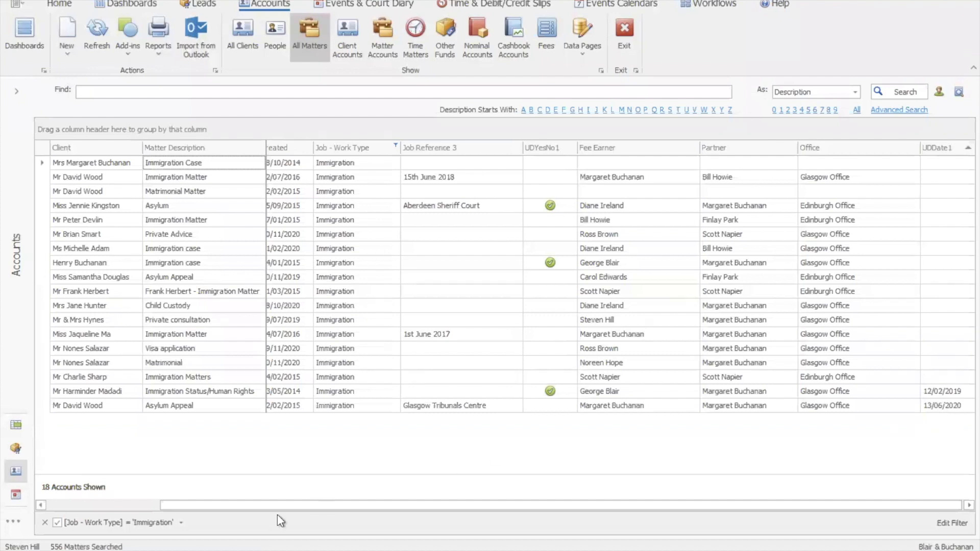
{"action": "left_click_drag", "start_coordinate": [258, 505], "coordinate": [130, 505]}
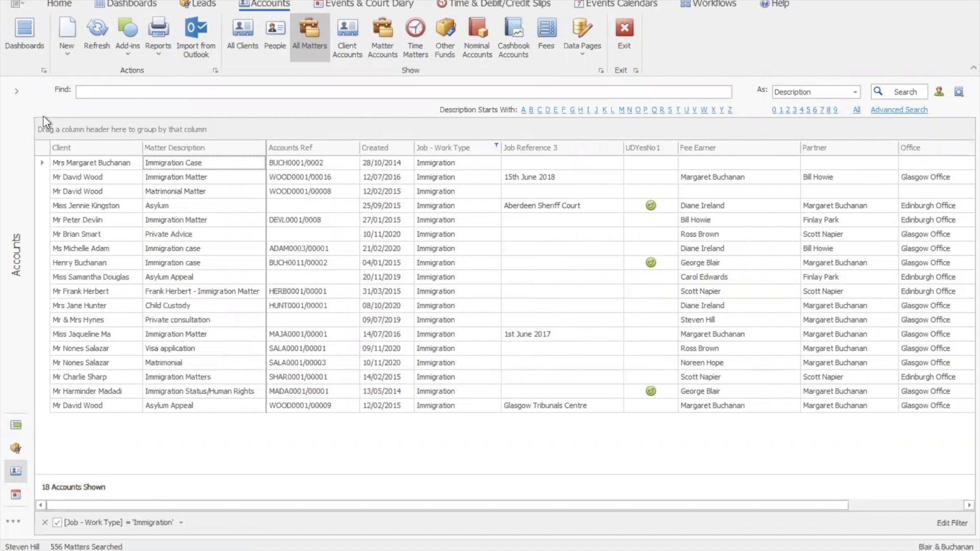
Step: Expand the Accounts navigation and reopen the most recent Asylum Appeal matter from the recent records
{"action": "left_click", "coordinate": [17, 92]}
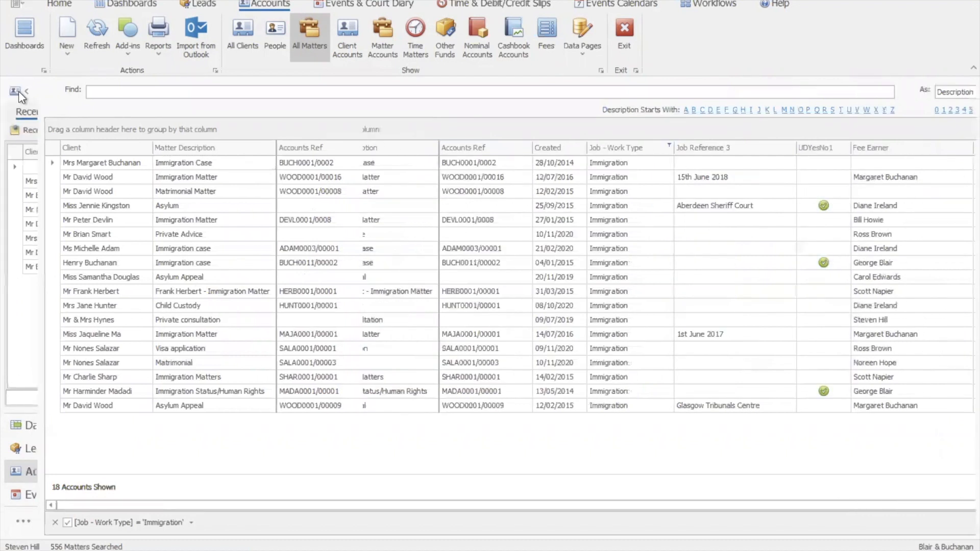
{"action": "left_click", "coordinate": [32, 131]}
{"action": "double_click", "coordinate": [137, 168]}
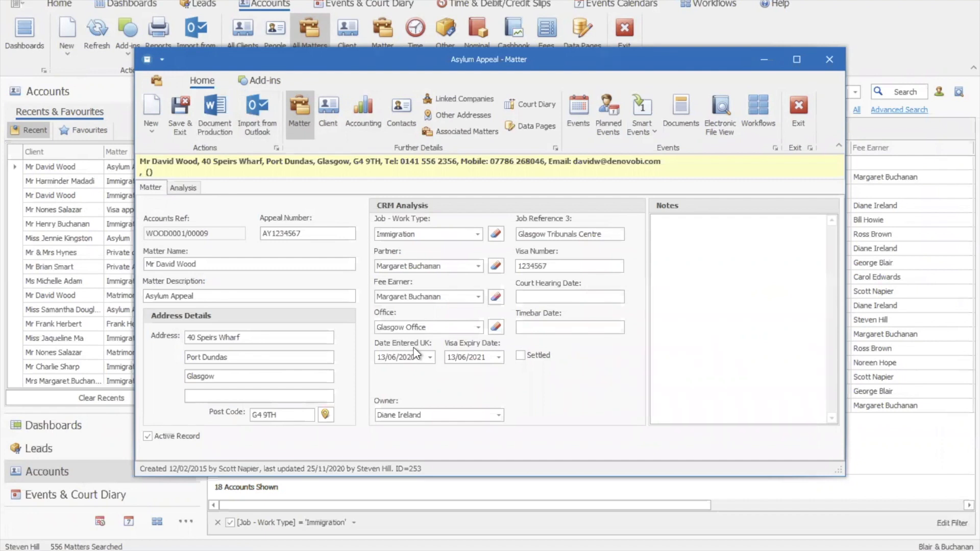
Step: Run the Immigration Initial Stages smart event, acknowledge the document editing notice, and review the generated email and its attachments
{"action": "left_click", "coordinate": [647, 139]}
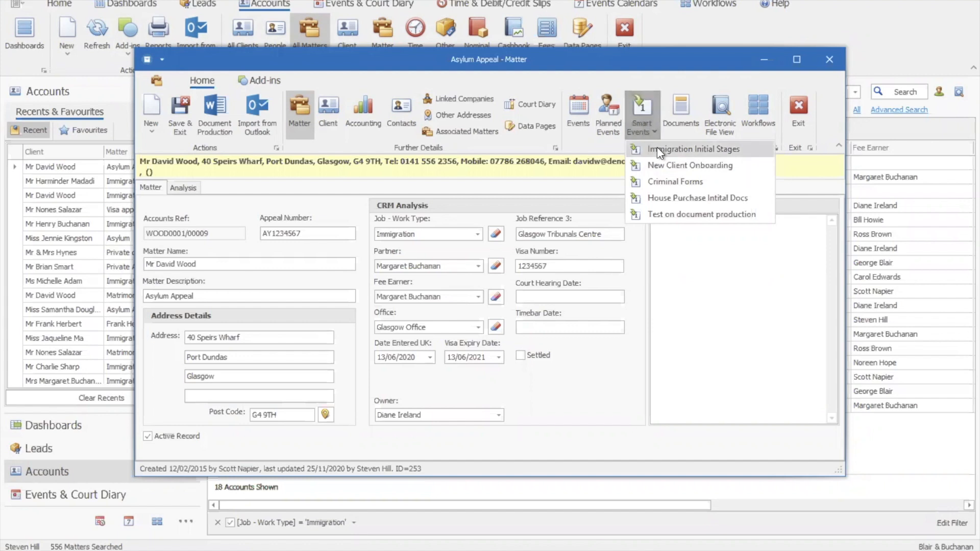
{"action": "left_click", "coordinate": [657, 148]}
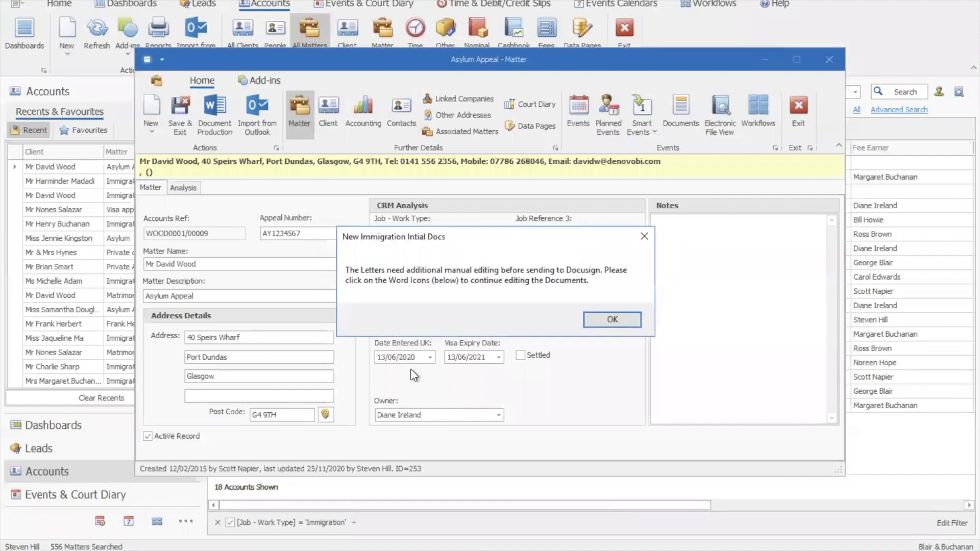
{"action": "left_click", "coordinate": [594, 321]}
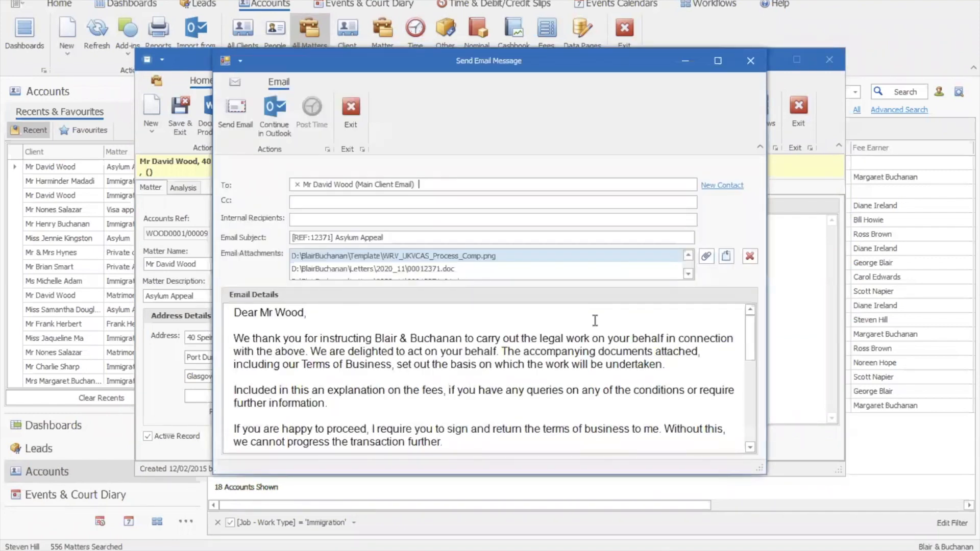
{"action": "mouse_move", "coordinate": [749, 336]}
{"action": "left_mouse_down"}
{"action": "mouse_move", "coordinate": [745, 362]}
{"action": "mouse_move", "coordinate": [748, 330]}
{"action": "left_mouse_up"}
{"action": "mouse_move", "coordinate": [314, 188]}
{"action": "double_click", "coordinate": [687, 276]}
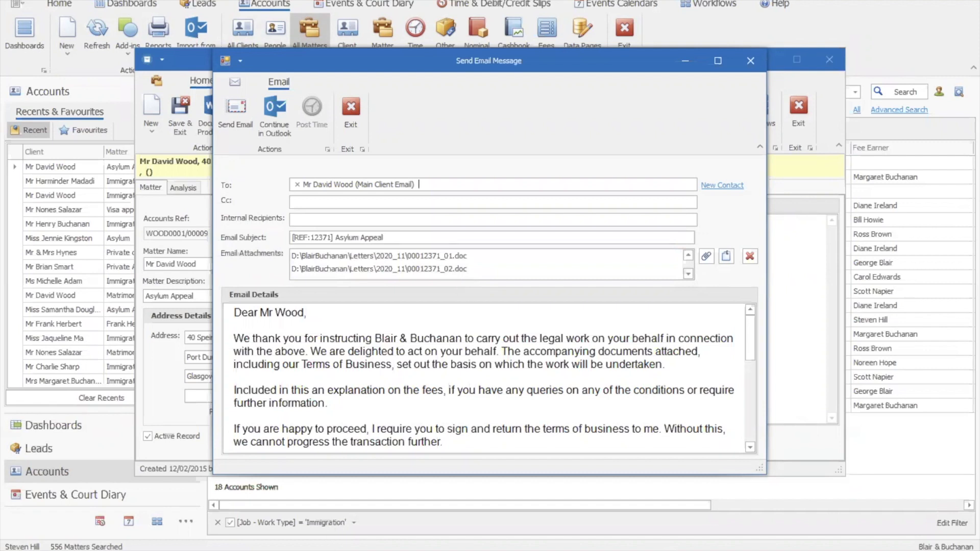
{"action": "mouse_move", "coordinate": [317, 550]}
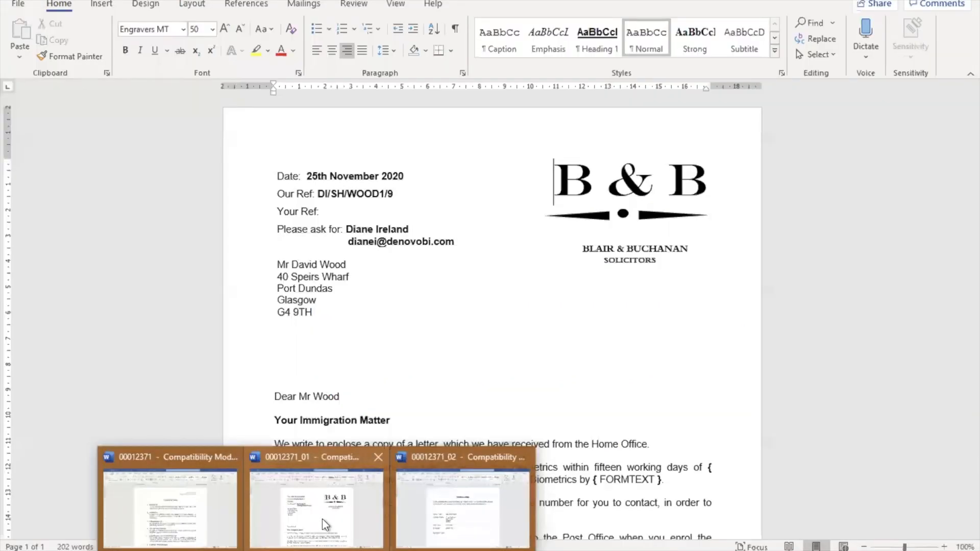
{"action": "left_click", "coordinate": [322, 519]}
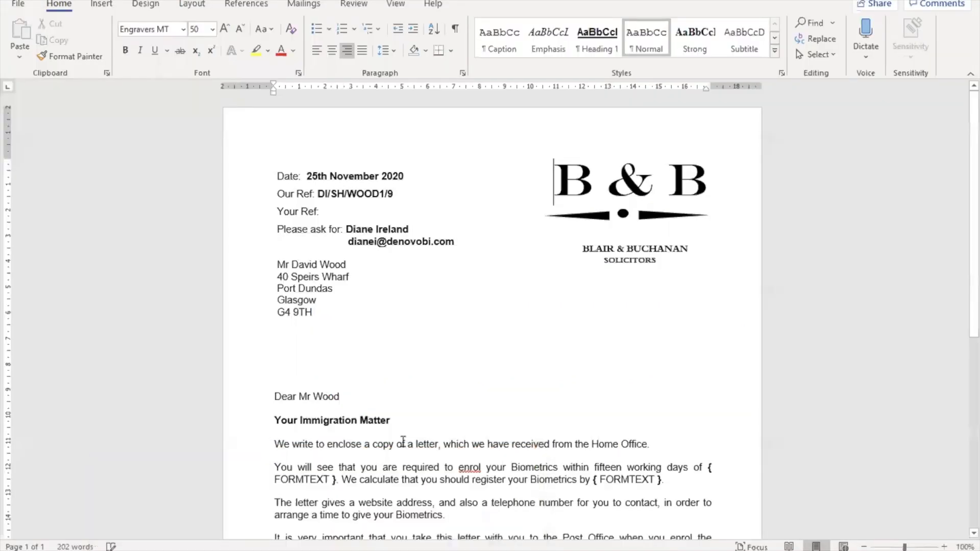
{"action": "scroll", "coordinate": [536, 372], "scroll_direction": "down", "scroll_amount": 1}
{"action": "scroll", "coordinate": [536, 372], "scroll_direction": "down", "scroll_amount": 8}
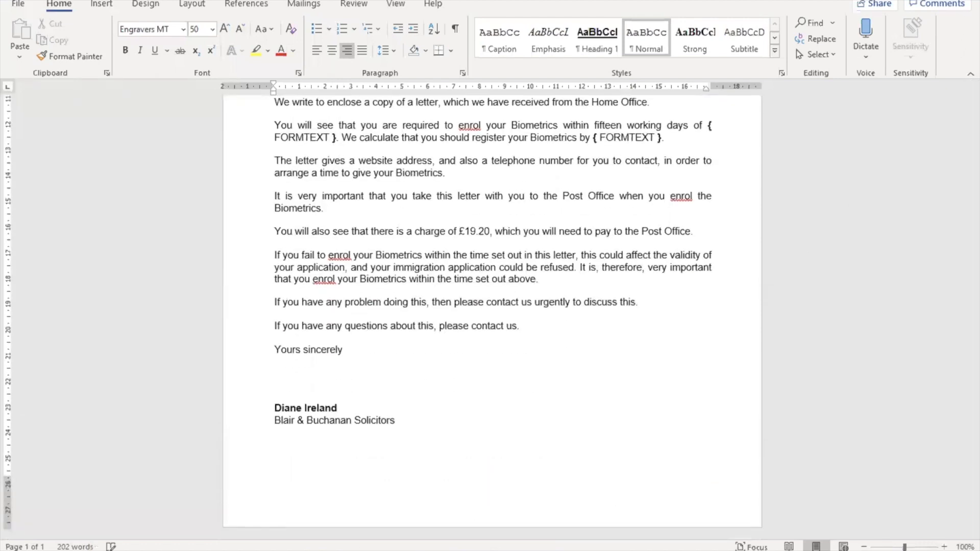
{"action": "left_click", "coordinate": [958, 1]}
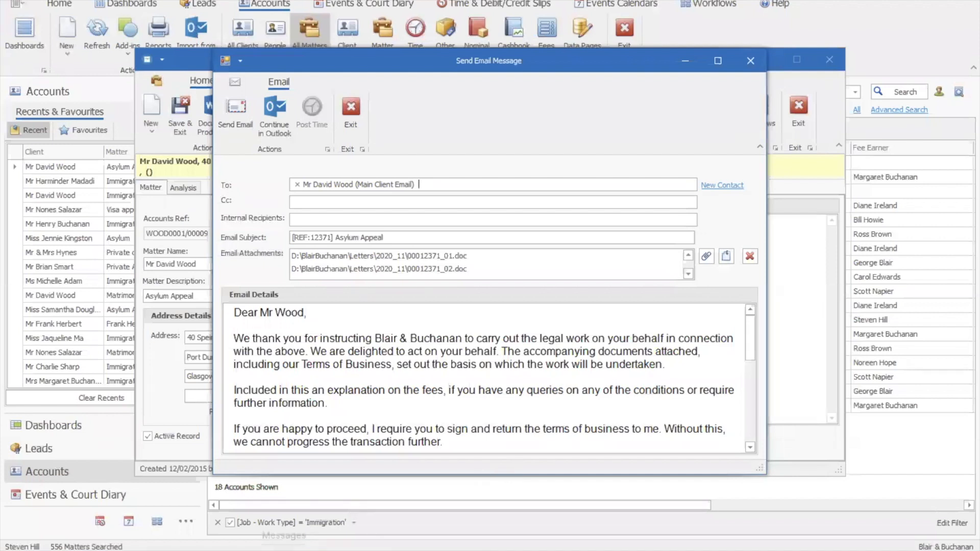
Step: Switch to Word, check the HMRC mandate 00012371_02 and the Terms of Business document 00012371, and close both
{"action": "mouse_move", "coordinate": [298, 540]}
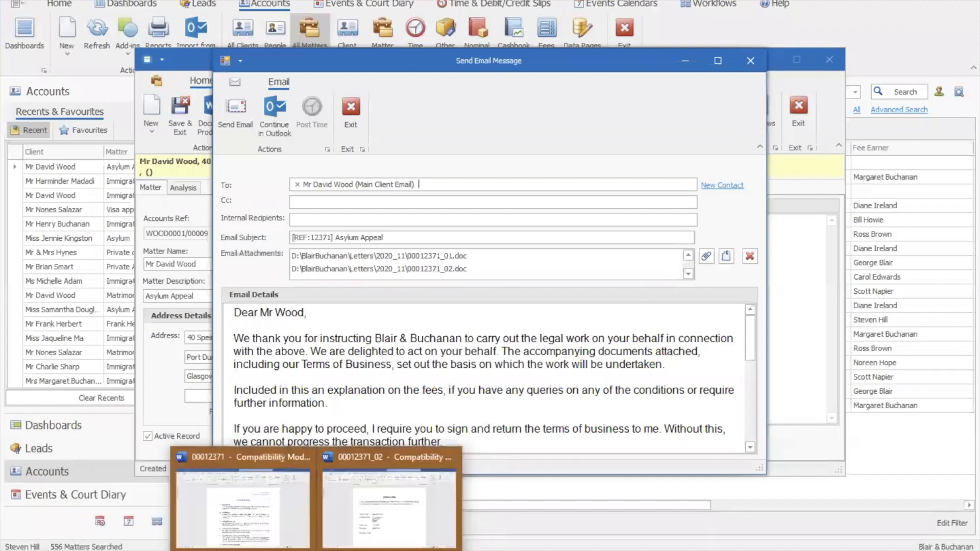
{"action": "left_click", "coordinate": [361, 526]}
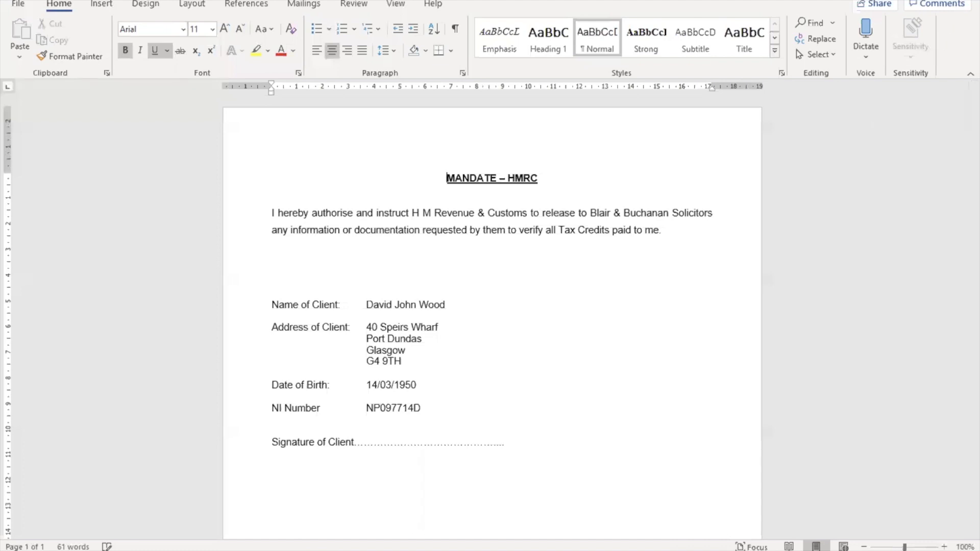
{"action": "left_click", "coordinate": [962, 1]}
{"action": "left_click", "coordinate": [327, 549]}
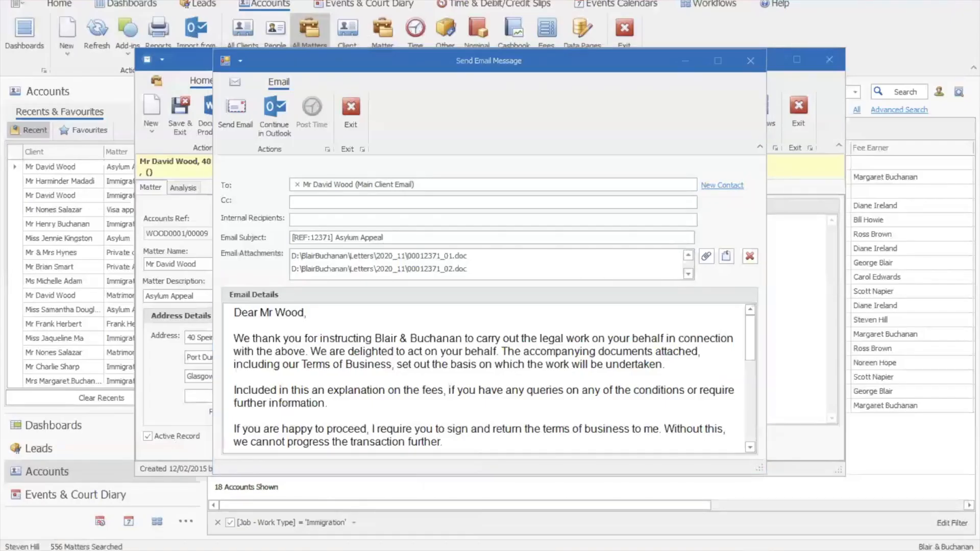
{"action": "scroll", "coordinate": [416, 358], "scroll_direction": "down", "scroll_amount": 1}
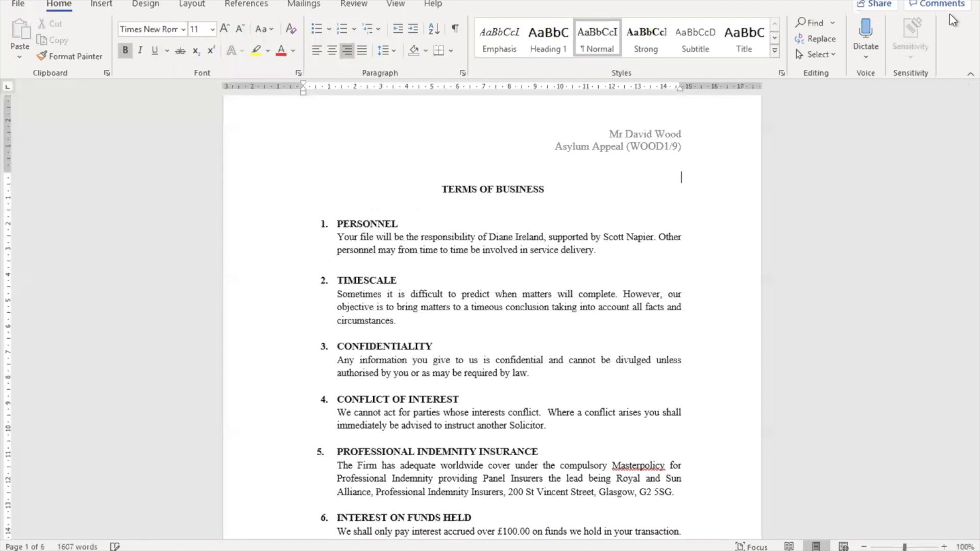
{"action": "left_click", "coordinate": [921, 1]}
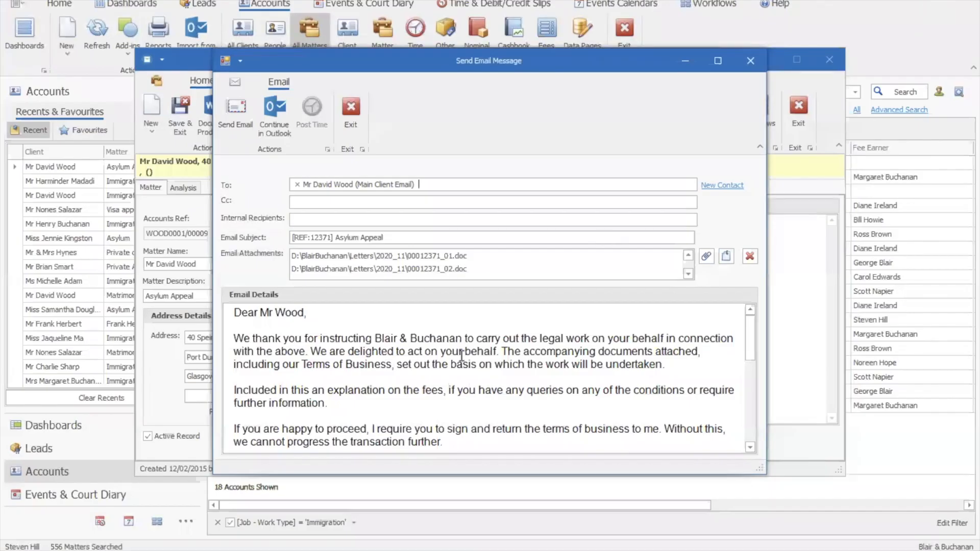
Step: Attach Client Details Questionnaire_01.pdf from the existing event files to the Asylum Appeal email and check its attachment list
{"action": "scroll", "coordinate": [699, 332], "scroll_direction": "down", "scroll_amount": 1}
{"action": "scroll", "coordinate": [699, 332], "scroll_direction": "up", "scroll_amount": 1}
{"action": "left_click", "coordinate": [704, 255]}
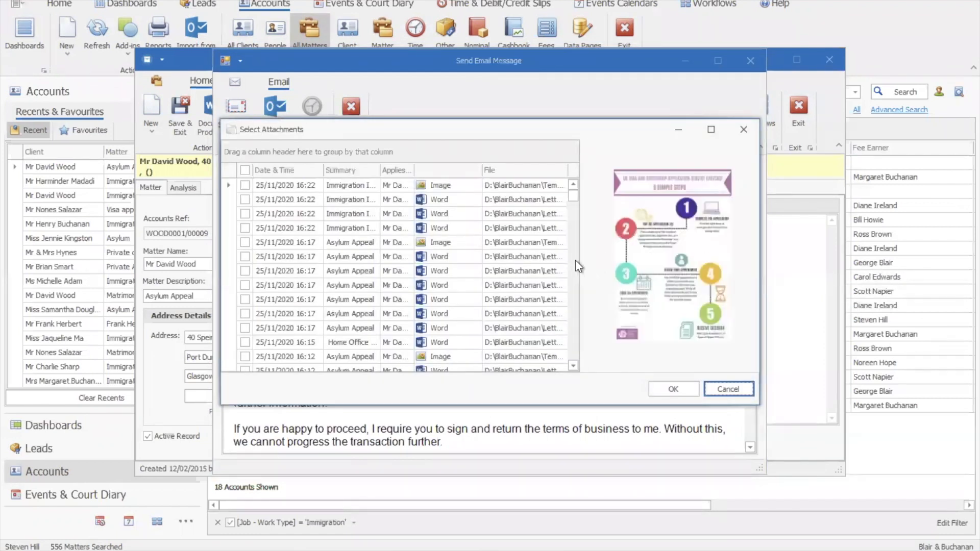
{"action": "scroll", "coordinate": [575, 261], "scroll_direction": "down", "scroll_amount": 4}
{"action": "scroll", "coordinate": [575, 270], "scroll_direction": "down", "scroll_amount": 15}
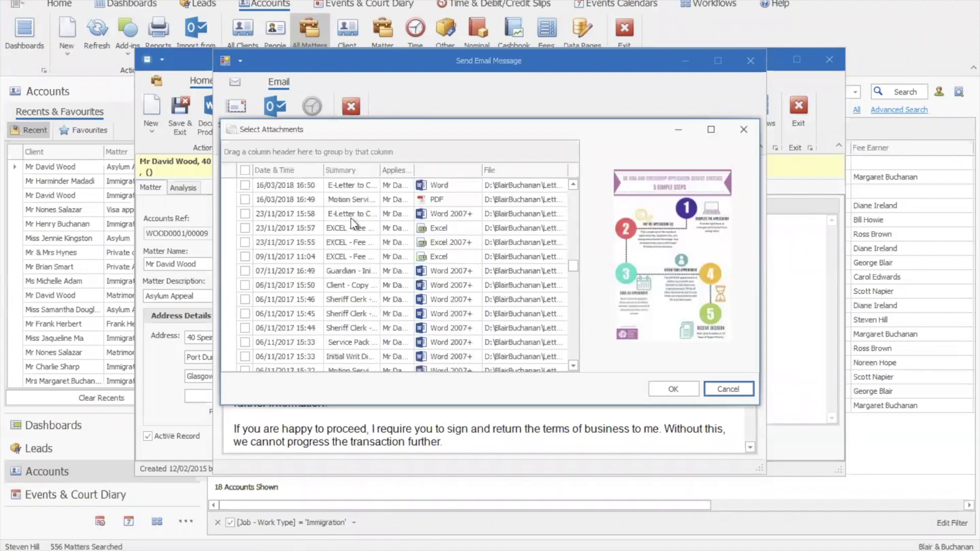
{"action": "scroll", "coordinate": [577, 212], "scroll_direction": "up", "scroll_amount": 5}
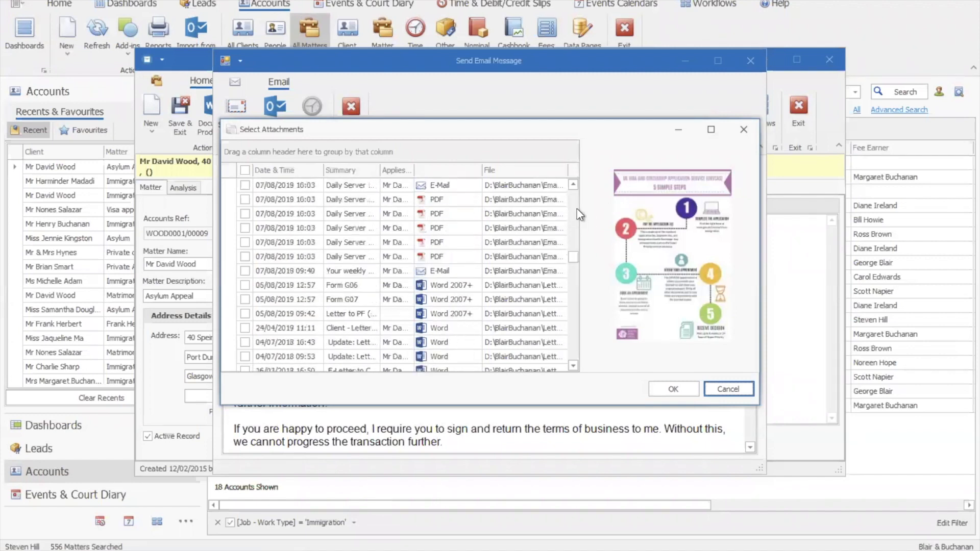
{"action": "scroll", "coordinate": [580, 215], "scroll_direction": "up", "scroll_amount": 5}
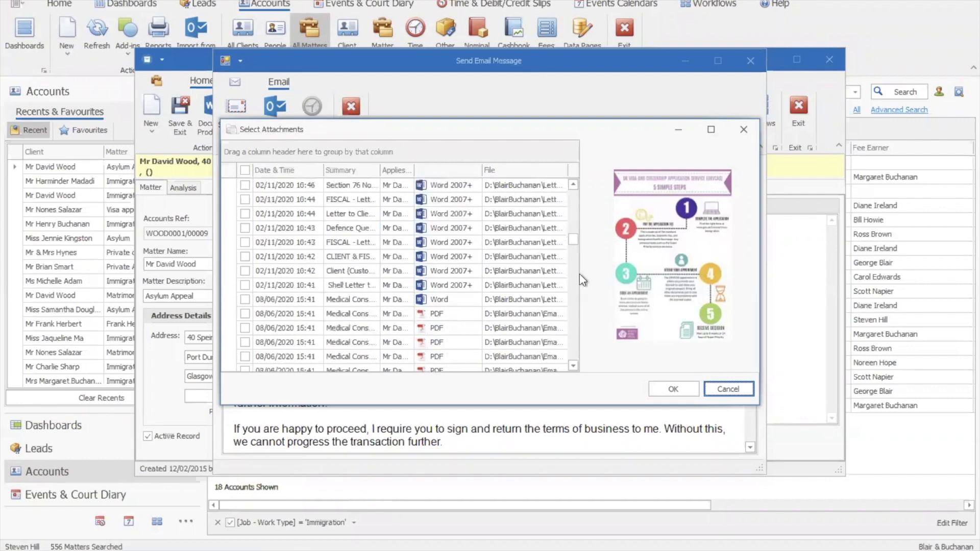
{"action": "left_click", "coordinate": [245, 314]}
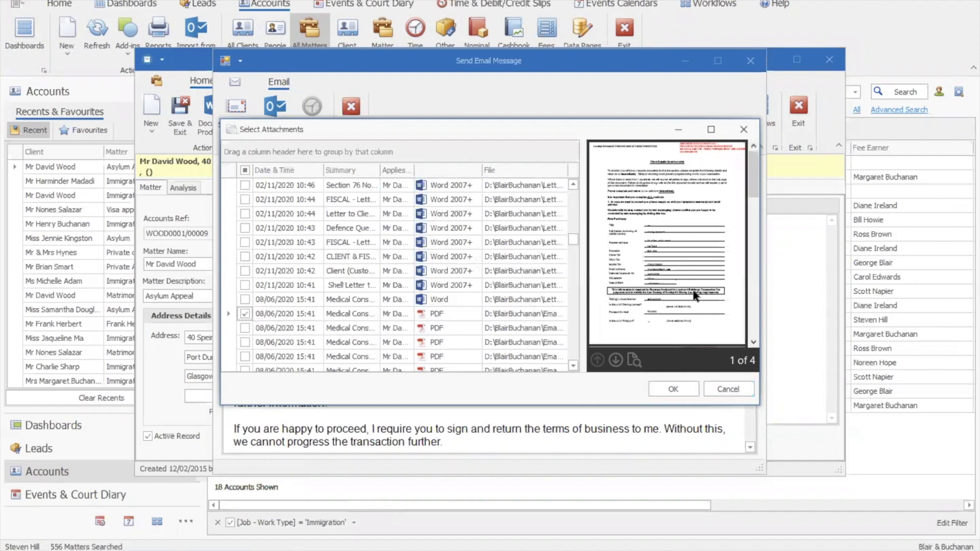
{"action": "left_click", "coordinate": [689, 391]}
{"action": "left_click", "coordinate": [688, 273]}
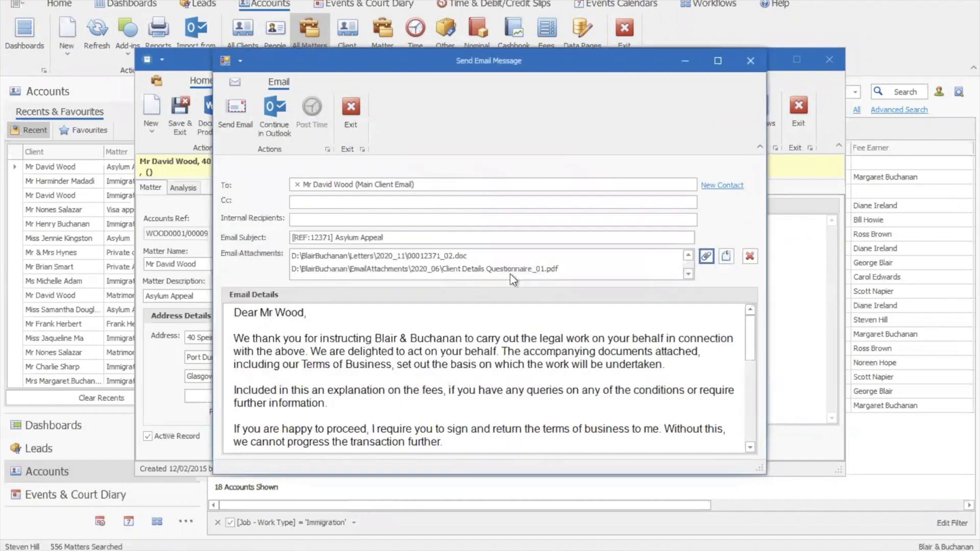
{"action": "left_click", "coordinate": [689, 255]}
{"action": "left_click", "coordinate": [688, 256]}
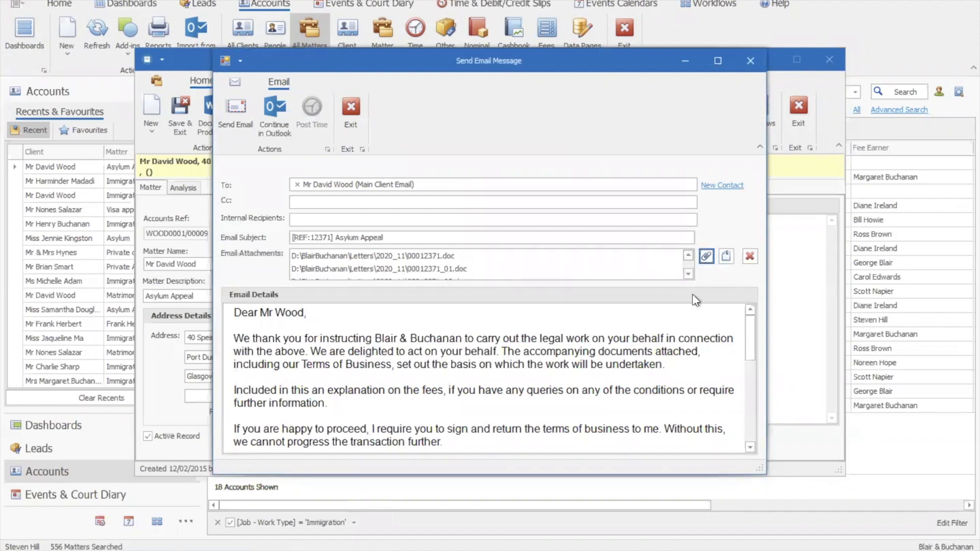
Step: Read through the rest of the Asylum Appeal email and send it to the client
{"action": "scroll", "coordinate": [748, 333], "scroll_direction": "down", "scroll_amount": 3}
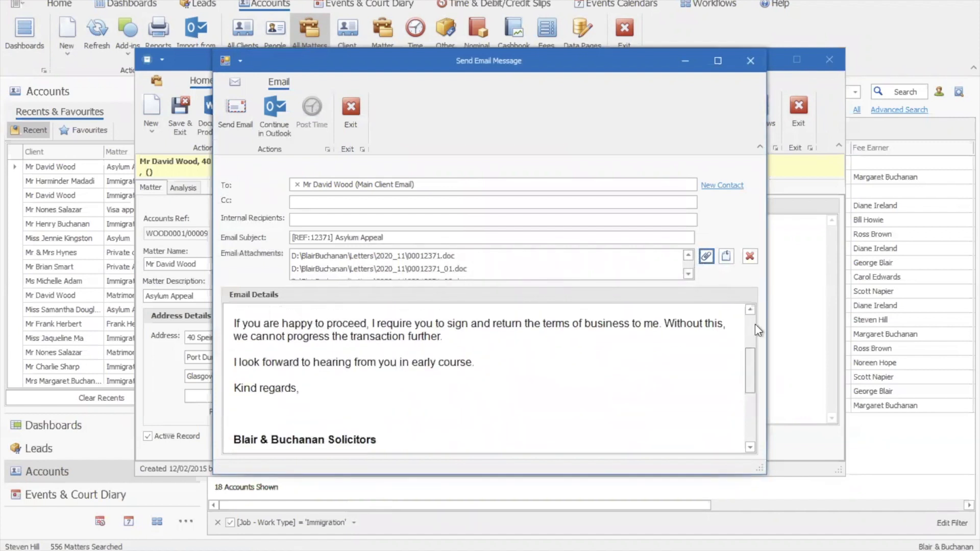
{"action": "scroll", "coordinate": [755, 324], "scroll_direction": "up", "scroll_amount": 3}
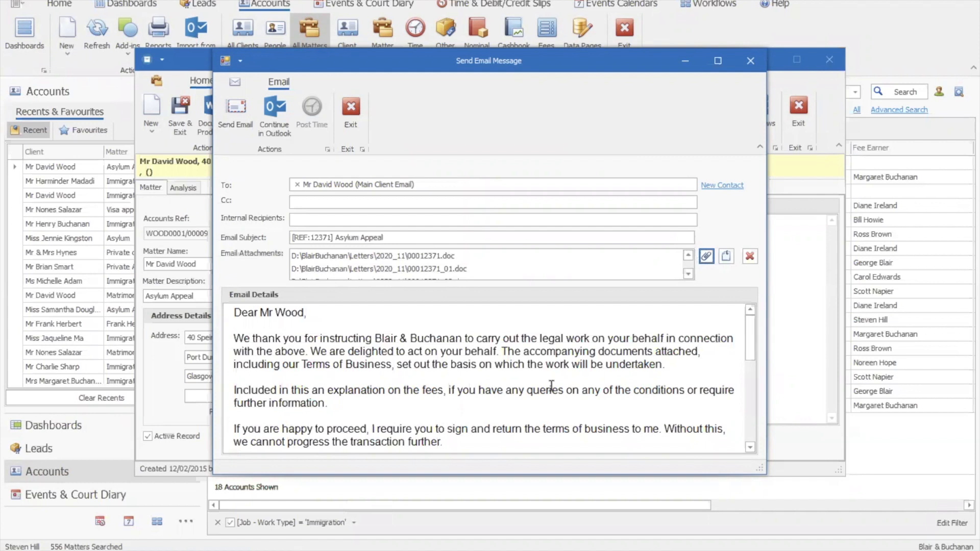
{"action": "left_click", "coordinate": [241, 119]}
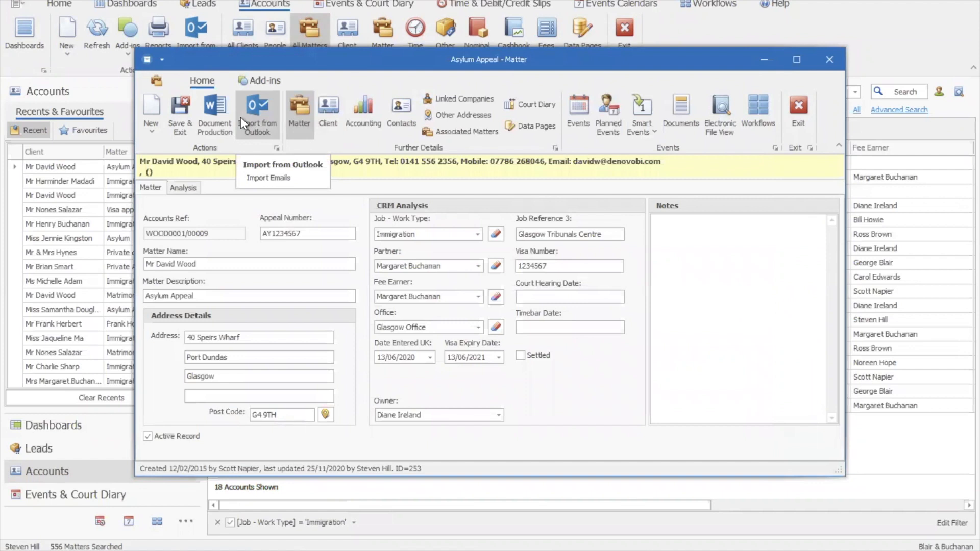
Step: Look over the types of new record that can be added to the Asylum Appeal matter and exit the matter
{"action": "left_click", "coordinate": [151, 133]}
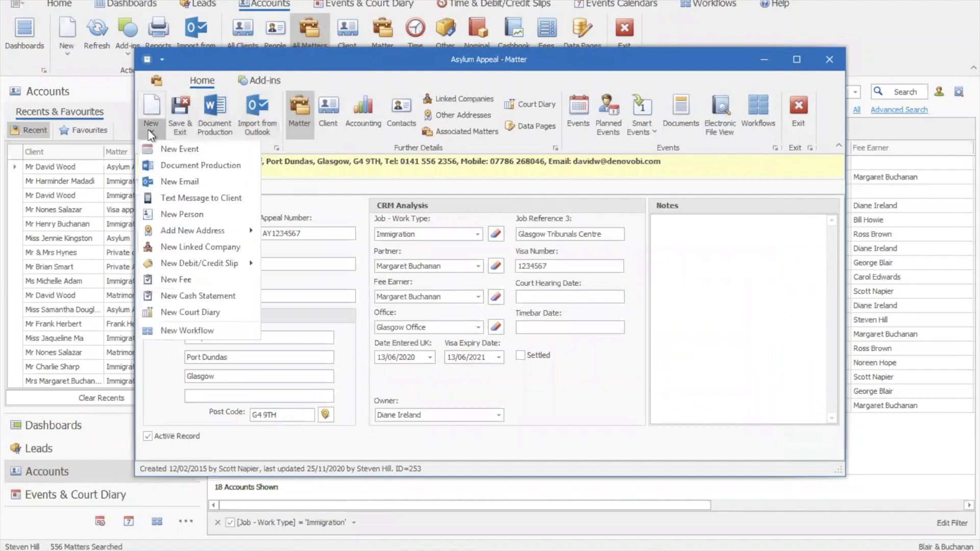
{"action": "left_click", "coordinate": [151, 134]}
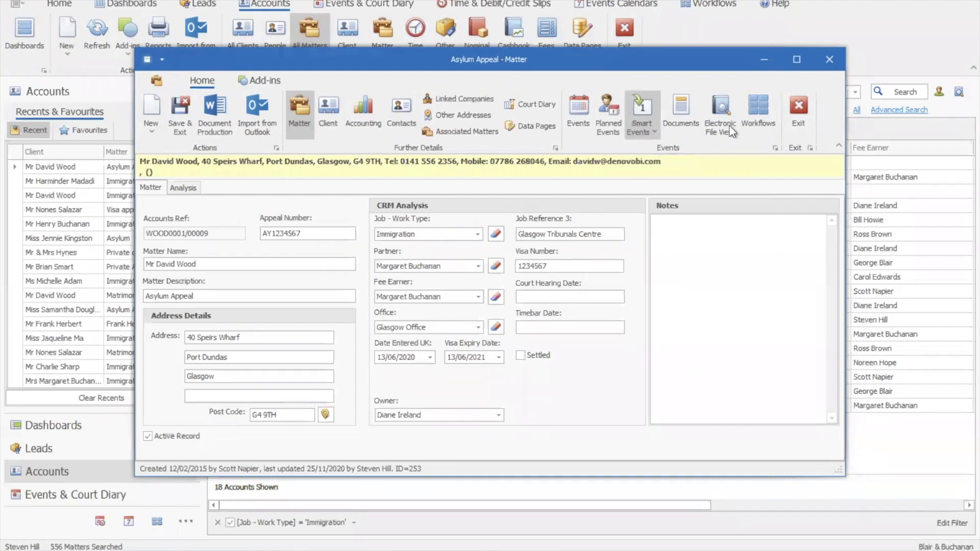
{"action": "left_click", "coordinate": [802, 114]}
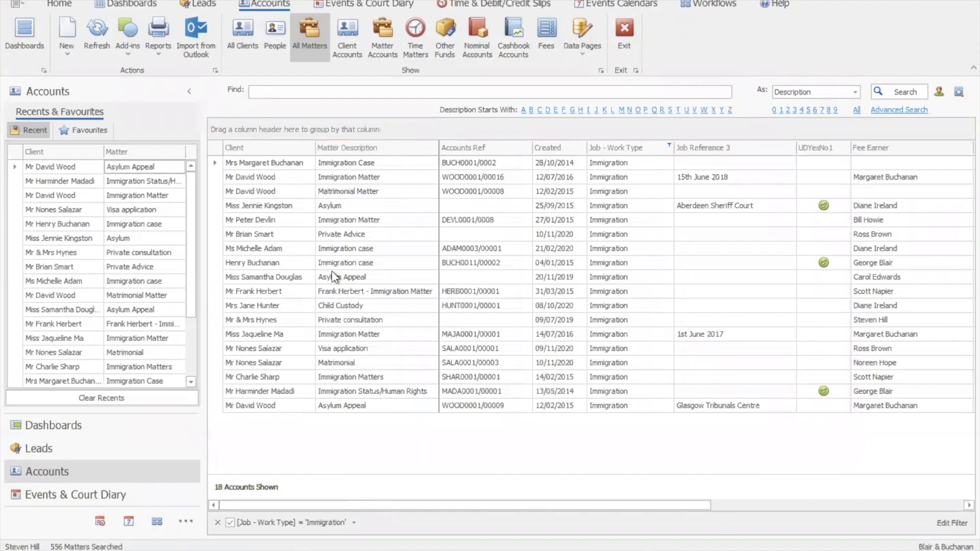
Step: List the matter accounts through a blank search and collapse the Accounts navigation pane
{"action": "left_click", "coordinate": [381, 48]}
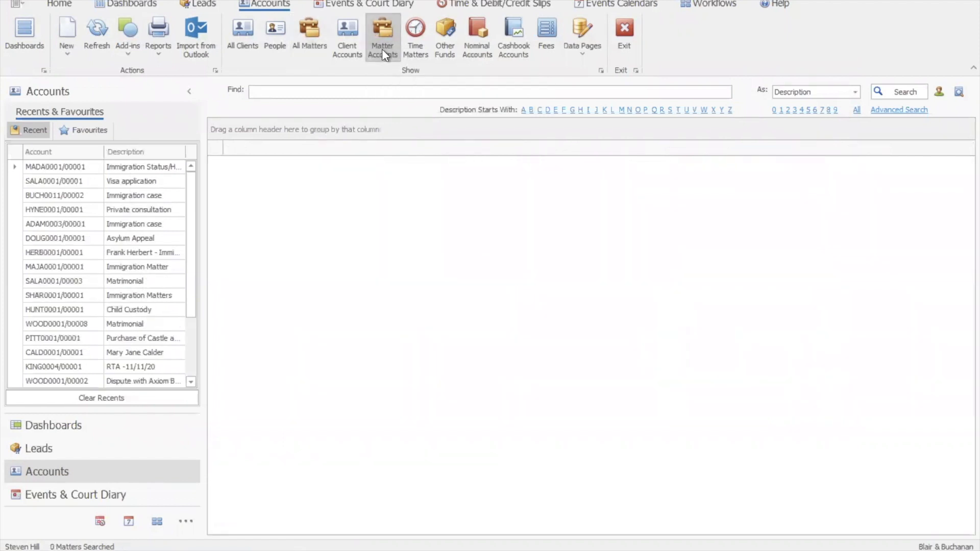
{"action": "left_click", "coordinate": [900, 91]}
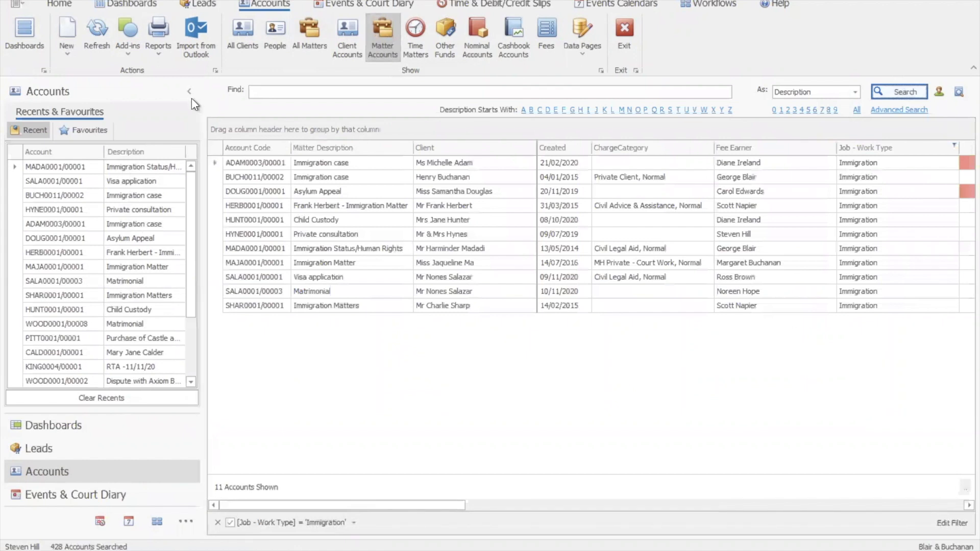
{"action": "left_click", "coordinate": [190, 92]}
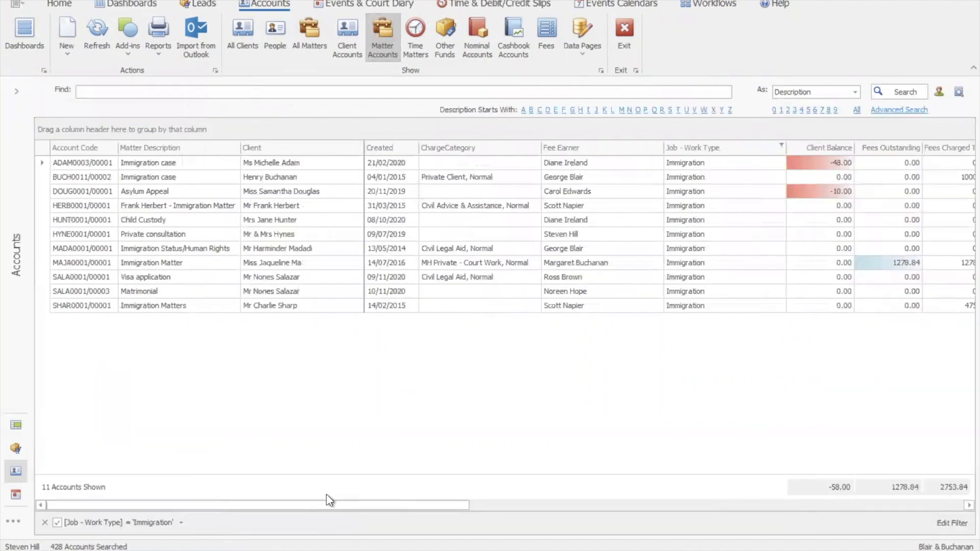
Step: Examine the balance, fees, outlays, VAT, WIP and last posted columns of the Immigration matter accounts
{"action": "left_click_drag", "start_coordinate": [322, 508], "coordinate": [551, 505]}
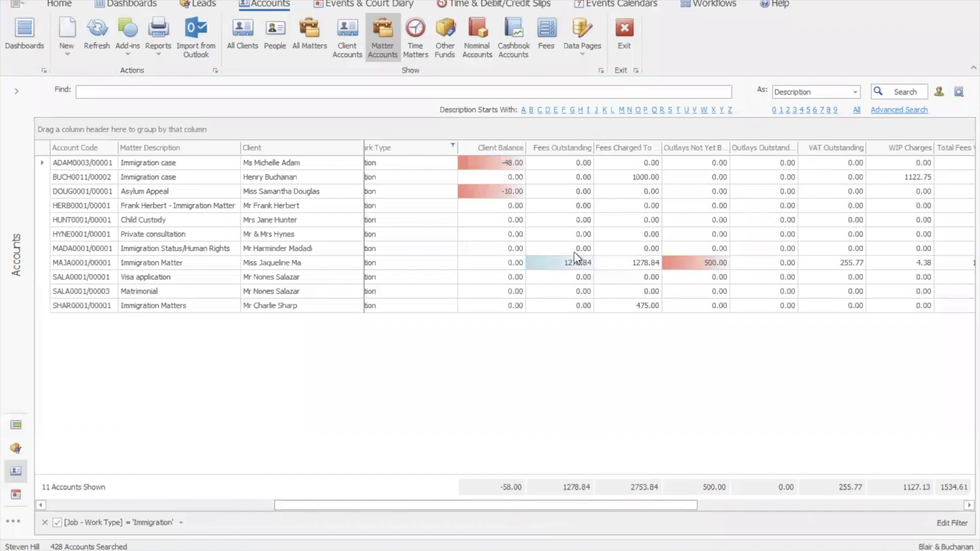
{"action": "left_click_drag", "start_coordinate": [582, 505], "coordinate": [800, 506]}
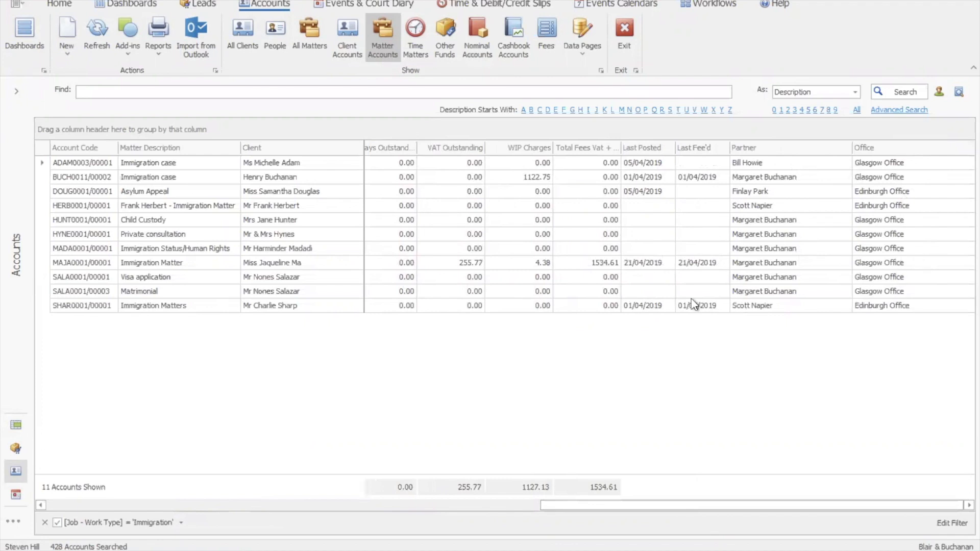
{"action": "left_click", "coordinate": [531, 504]}
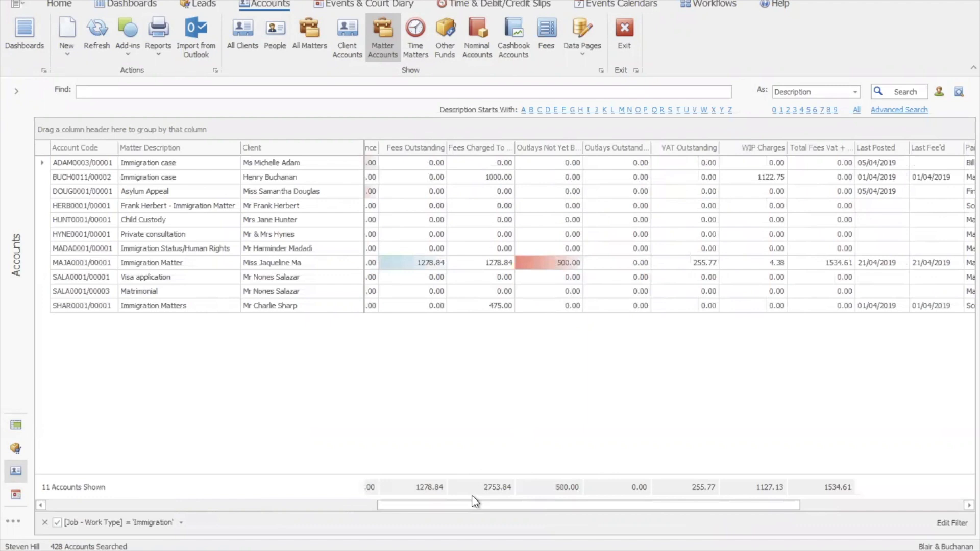
{"action": "left_click_drag", "start_coordinate": [474, 501], "coordinate": [367, 495]}
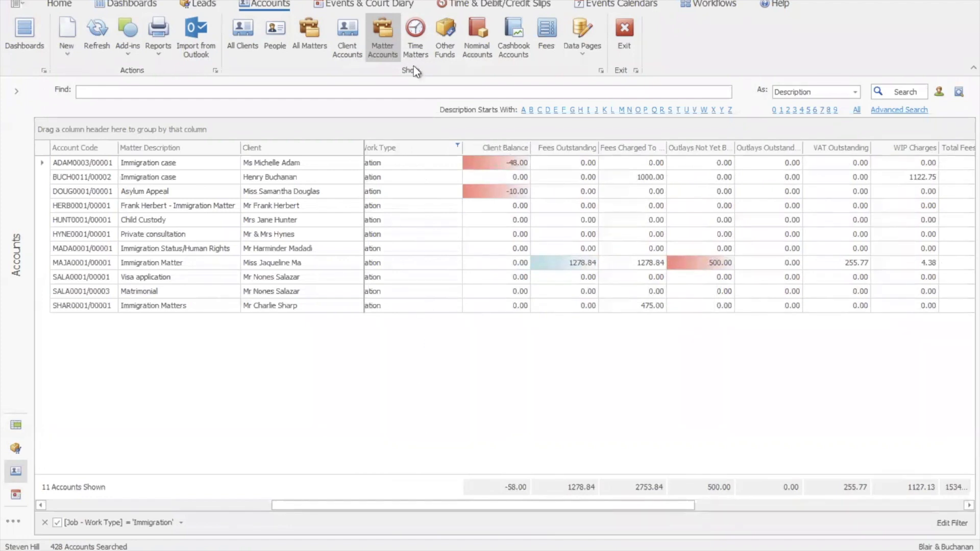
Step: List the Time Matters accounts through a blank search and remove the Immigration work type filter
{"action": "left_click", "coordinate": [413, 53]}
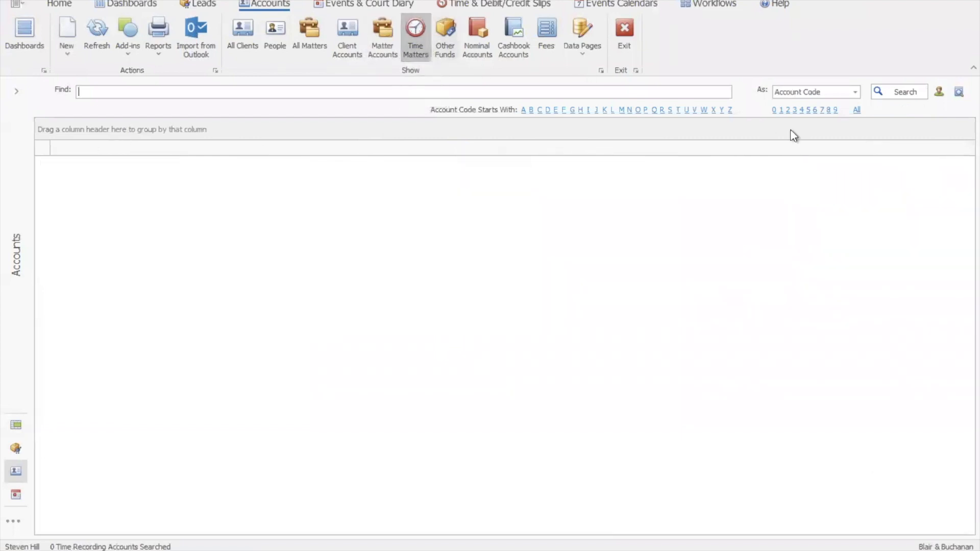
{"action": "left_click", "coordinate": [891, 93]}
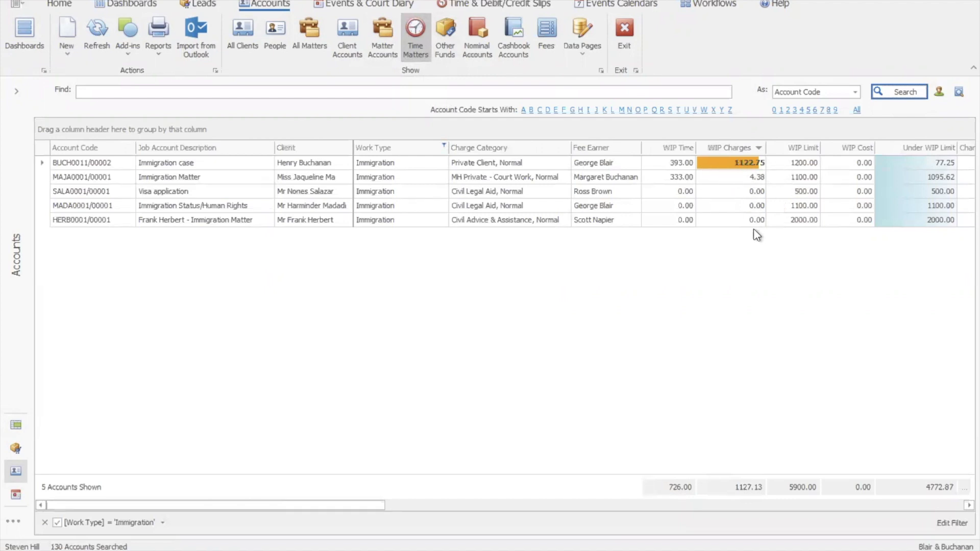
{"action": "left_click", "coordinate": [44, 522]}
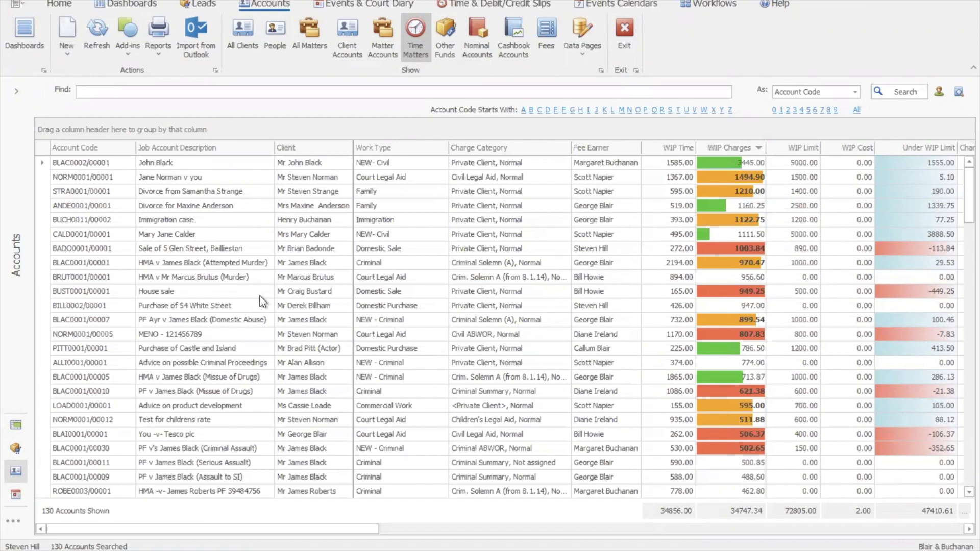
Step: Show today's events in Events & Court Diary and review the 16:12 Asylum Appeal event with its available actions
{"action": "left_click", "coordinate": [15, 495]}
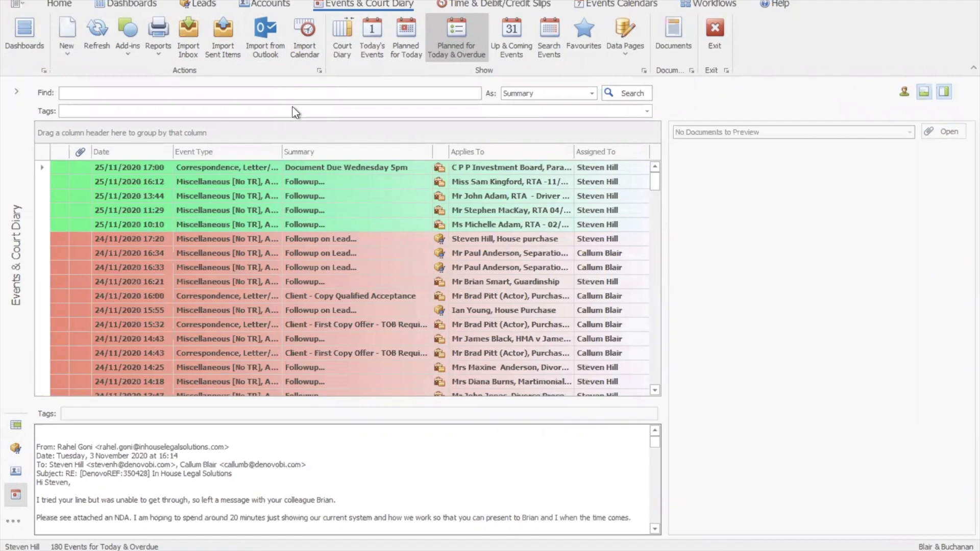
{"action": "left_click", "coordinate": [371, 49]}
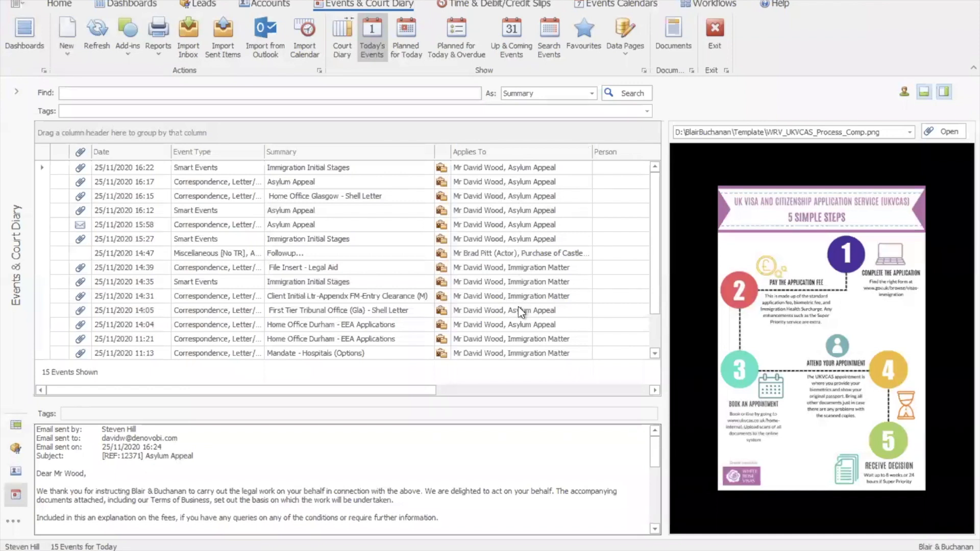
{"action": "left_click_drag", "start_coordinate": [652, 250], "coordinate": [663, 195]}
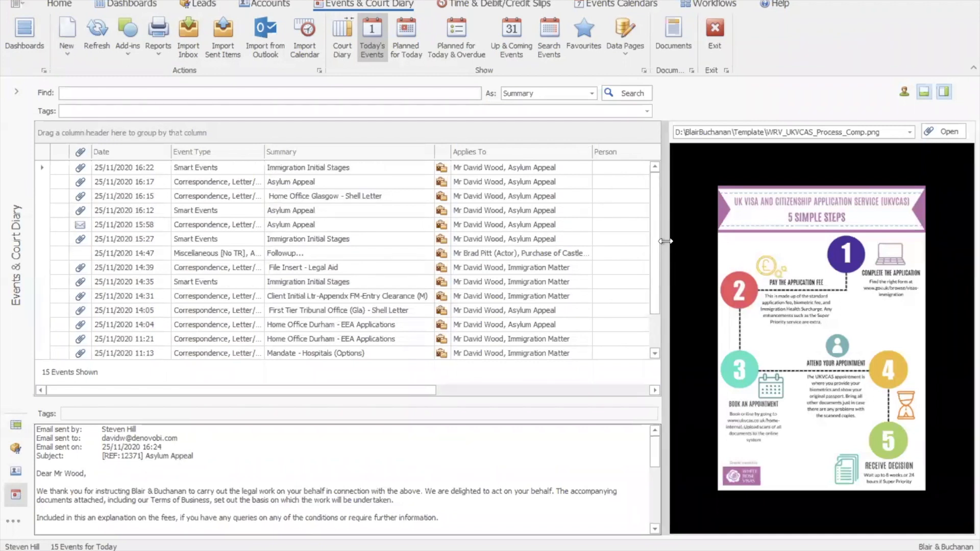
{"action": "left_click", "coordinate": [380, 213]}
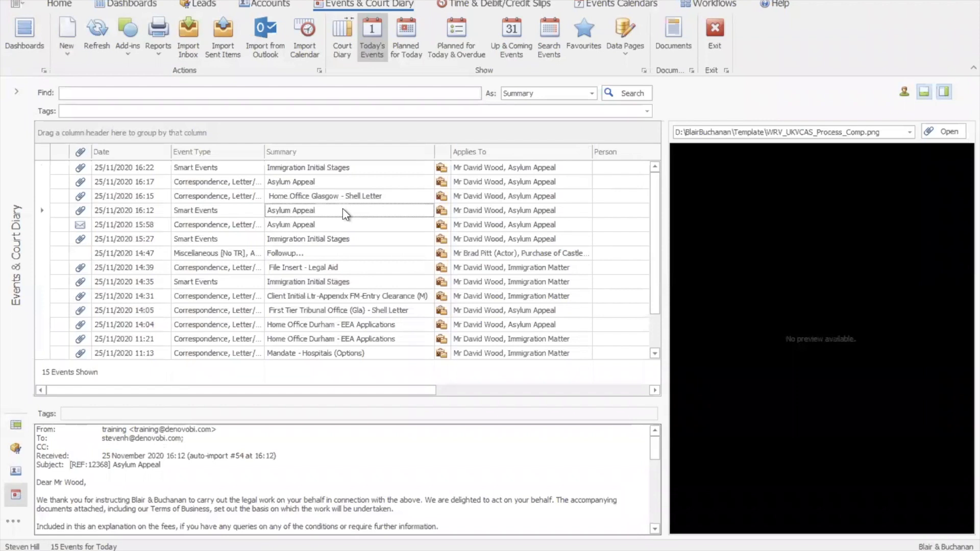
{"action": "right_click", "coordinate": [343, 209]}
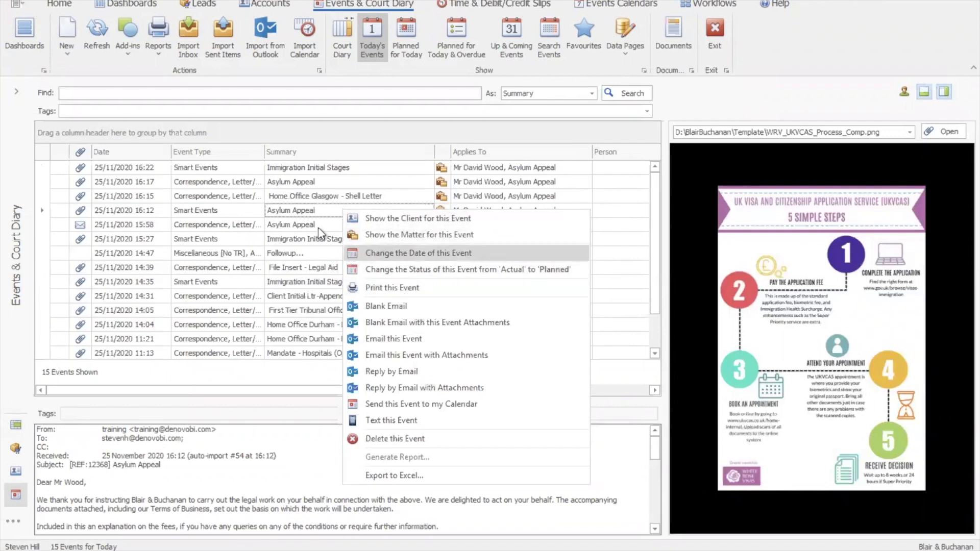
{"action": "left_click", "coordinate": [288, 215]}
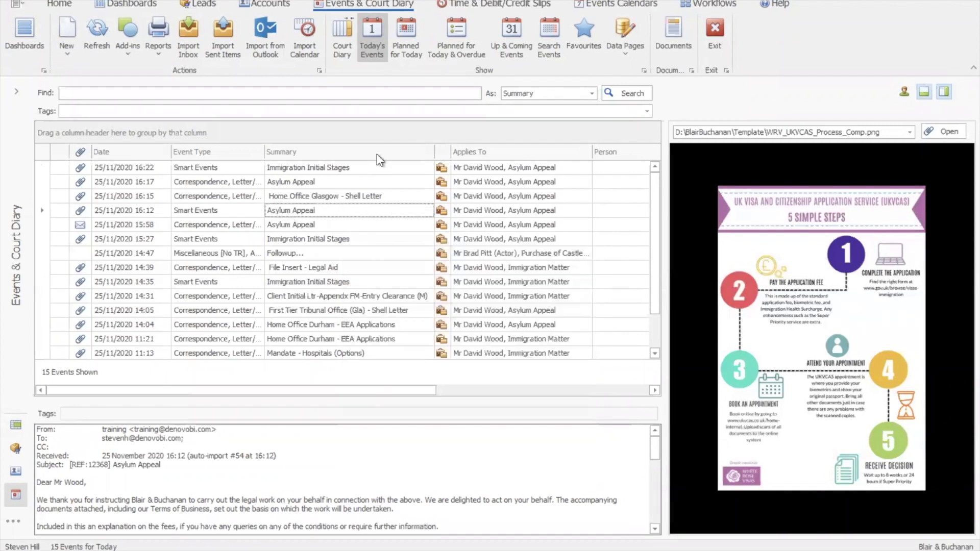
Step: View the events planned for today and the up and coming events, selecting the Asylum Appeal follow-up of 02/12/2020 15:28
{"action": "left_click", "coordinate": [394, 44]}
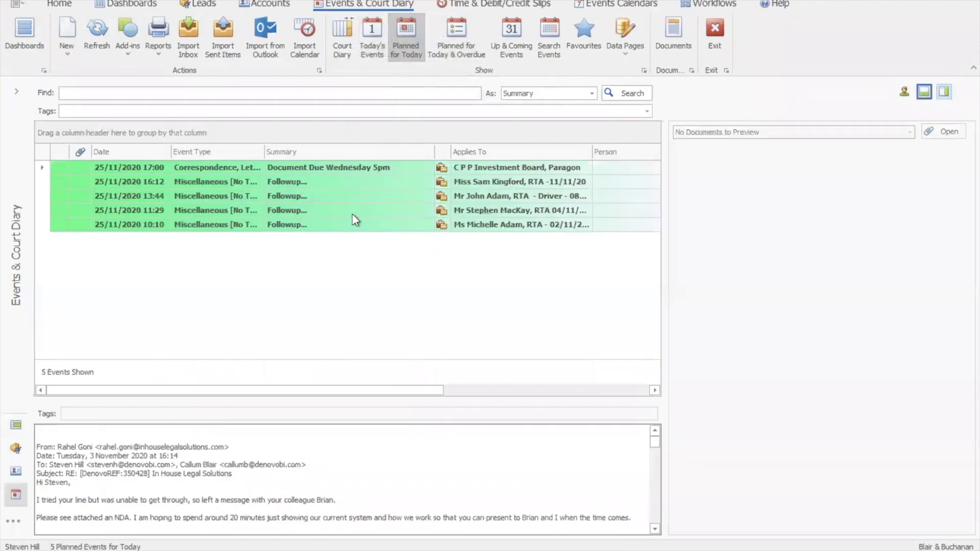
{"action": "left_click", "coordinate": [509, 46]}
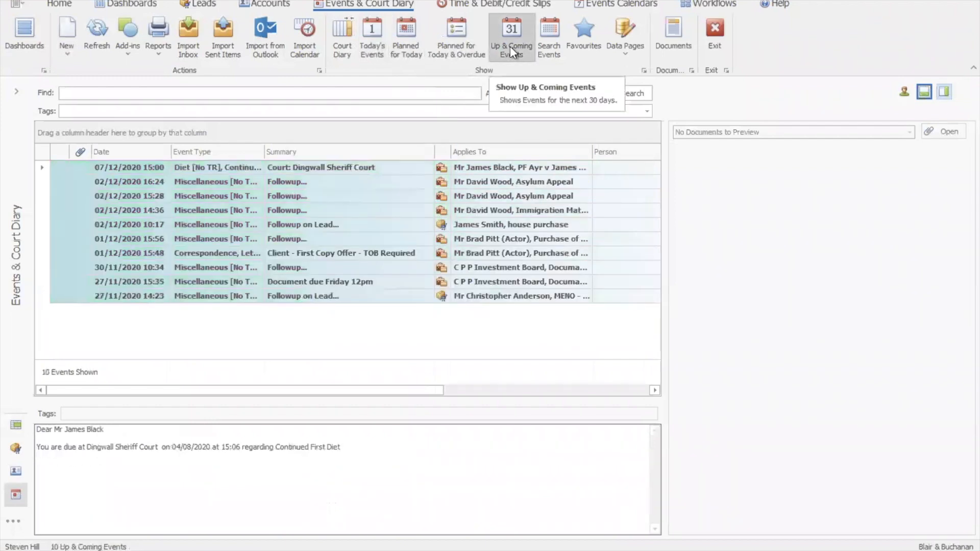
{"action": "left_click", "coordinate": [308, 195]}
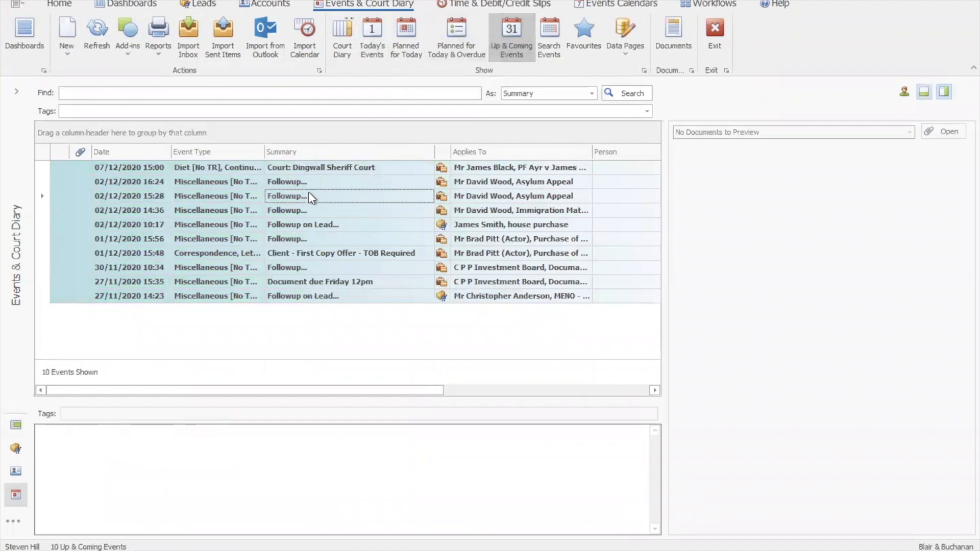